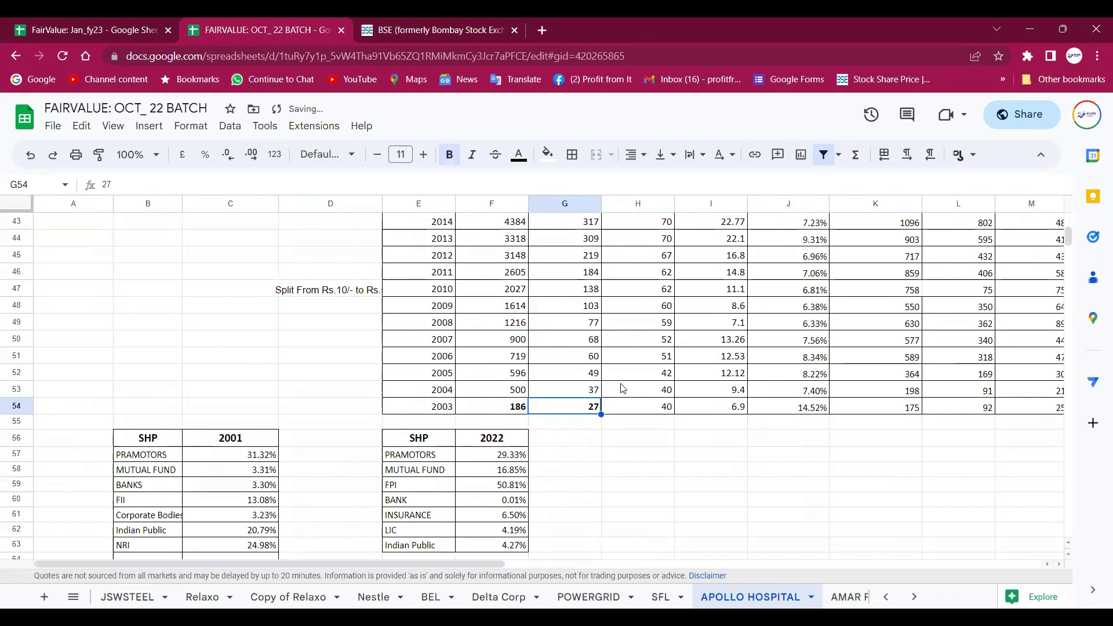
Compare Apollo Hospital's sales and profit figures for 2003 with those for 2022.
{"action": "key", "text": "shift+Left"}
{"action": "key", "text": "Left"}
{"action": "key", "text": "shift+Right"}
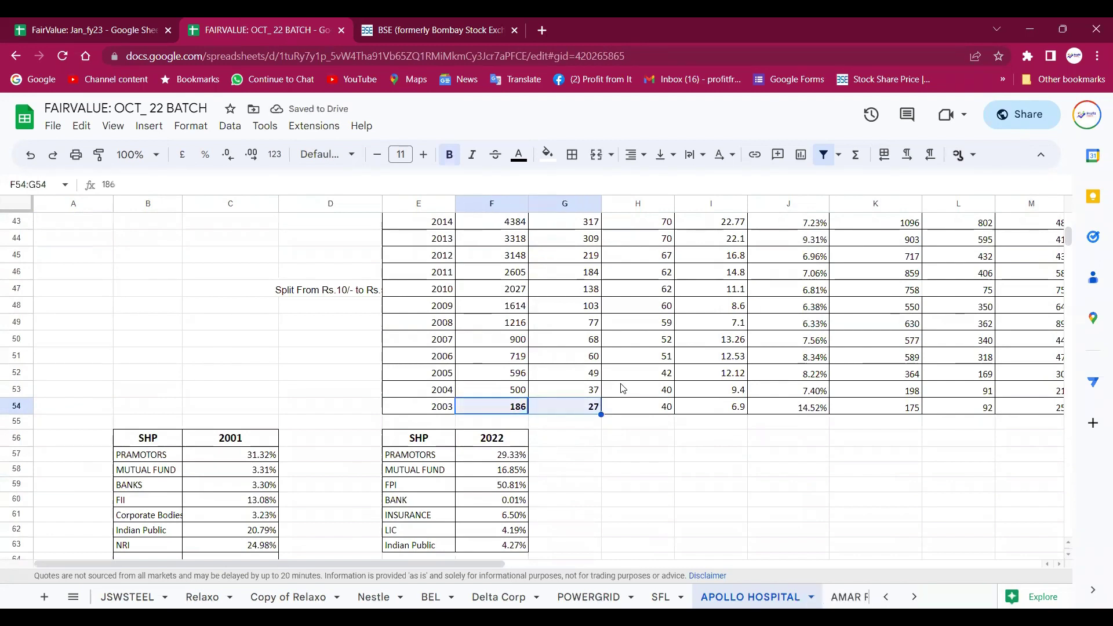
{"action": "key", "text": "Left"}
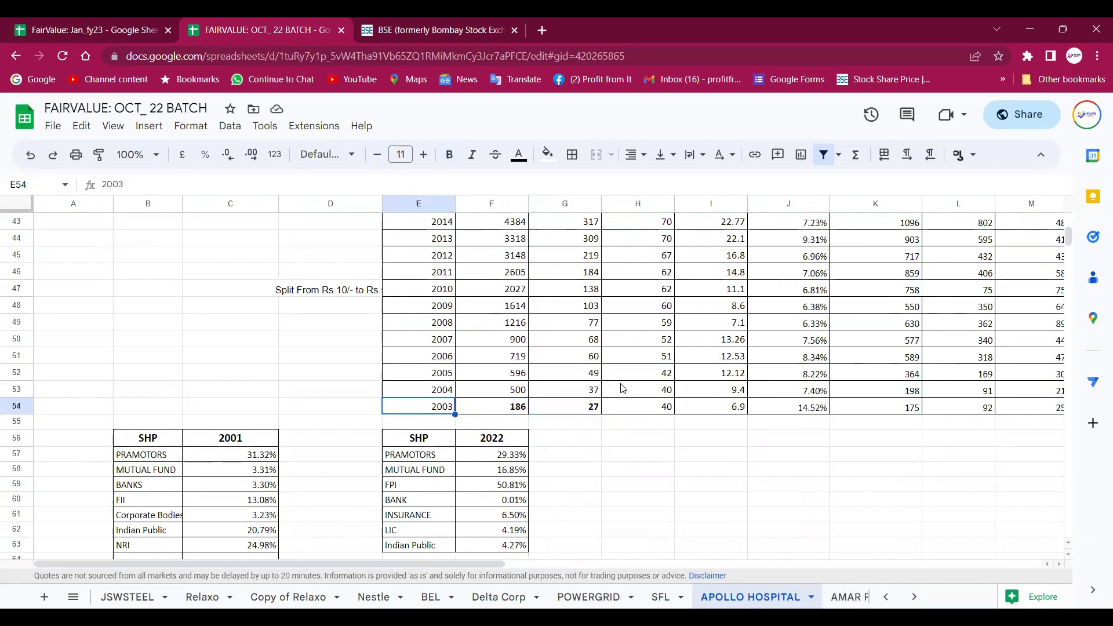
{"action": "left_click", "coordinate": [825, 153]}
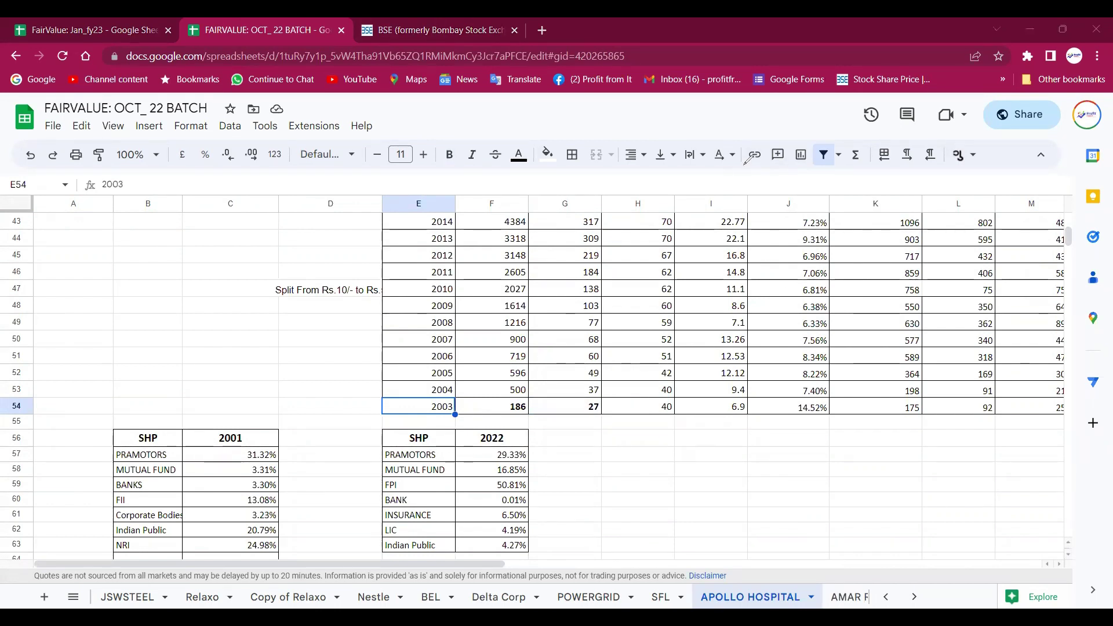
{"action": "scroll", "coordinate": [513, 245], "scroll_direction": "up", "scroll_amount": 3}
{"action": "key", "text": "Right"}
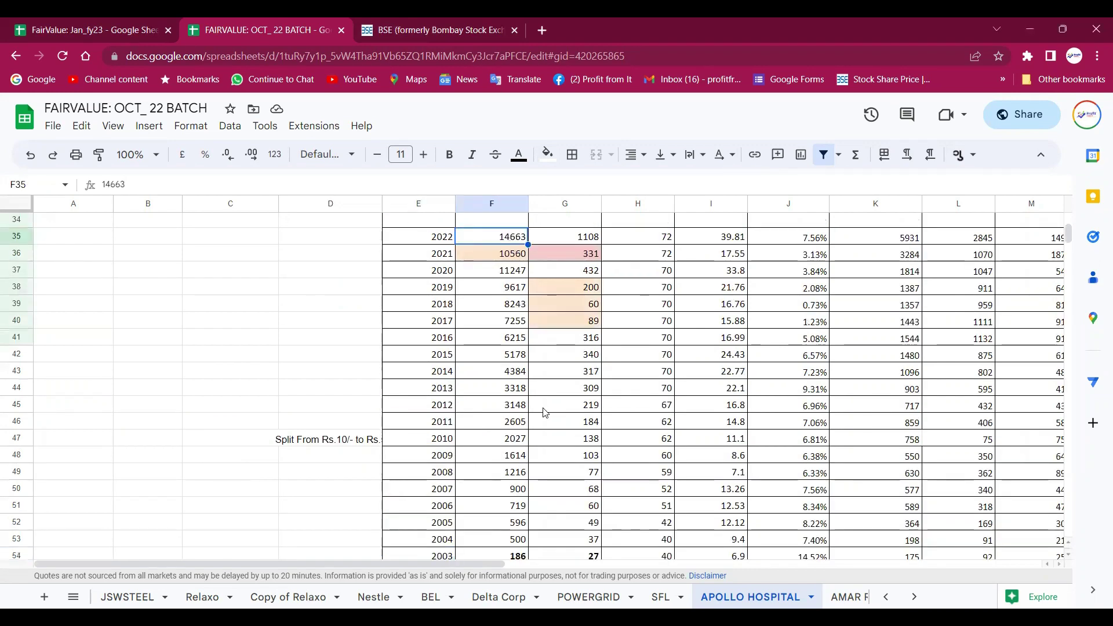
{"action": "scroll", "coordinate": [512, 245], "scroll_direction": "down", "scroll_amount": 1}
{"action": "scroll", "coordinate": [516, 272], "scroll_direction": "up", "scroll_amount": 2}
{"action": "left_click", "coordinate": [516, 287]}
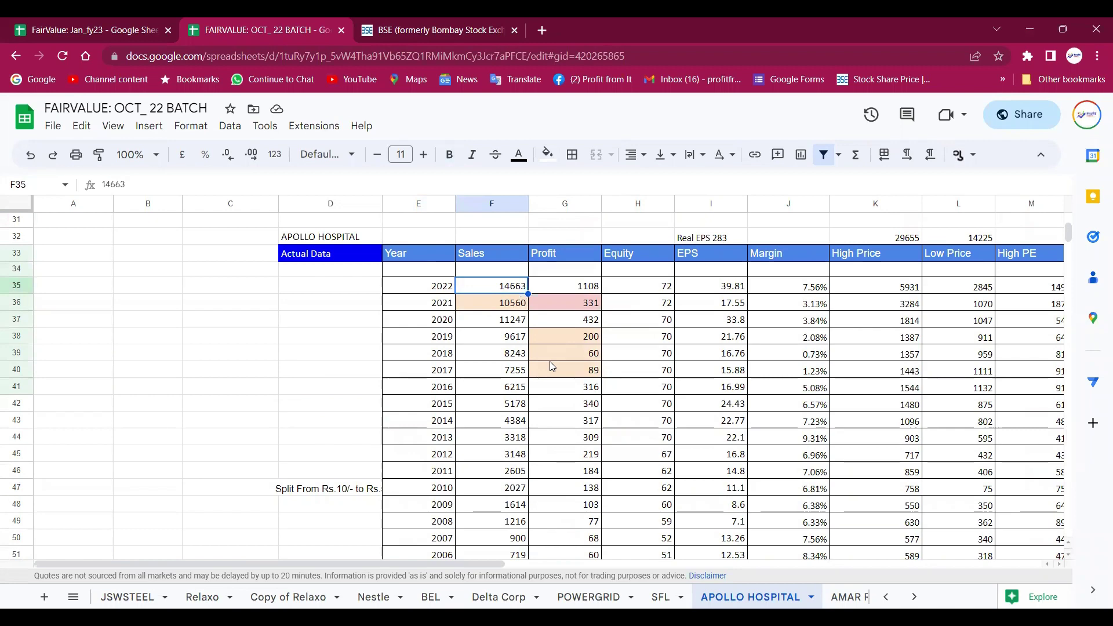
{"action": "scroll", "coordinate": [552, 367], "scroll_direction": "down", "scroll_amount": 3}
{"action": "left_click", "coordinate": [585, 456]}
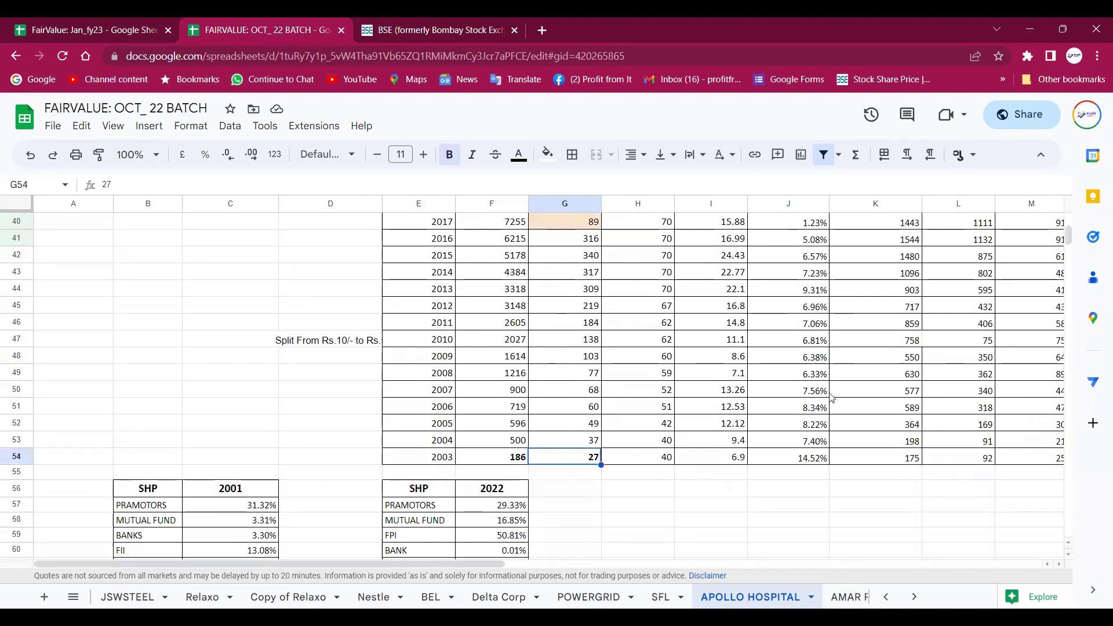
Draw handwritten check marks beside the Mutual Fund and FII rows of the 2001 shareholding table.
{"action": "scroll", "coordinate": [596, 393], "scroll_direction": "down", "scroll_amount": 2}
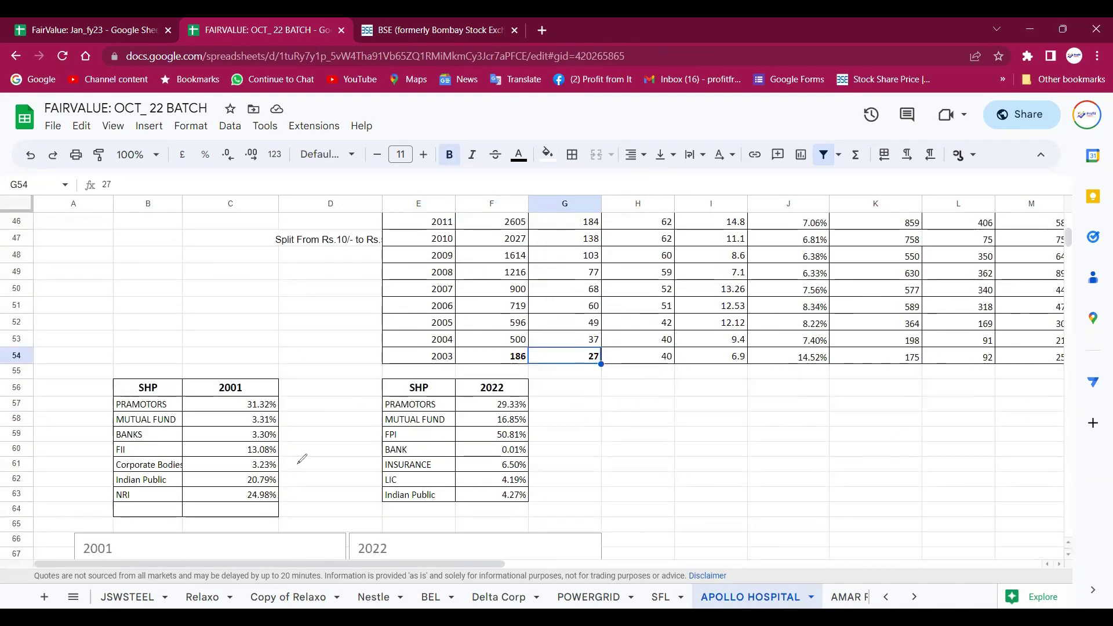
{"action": "left_click_drag", "start_coordinate": [285, 419], "coordinate": [350, 387]}
{"action": "left_click", "coordinate": [303, 413]}
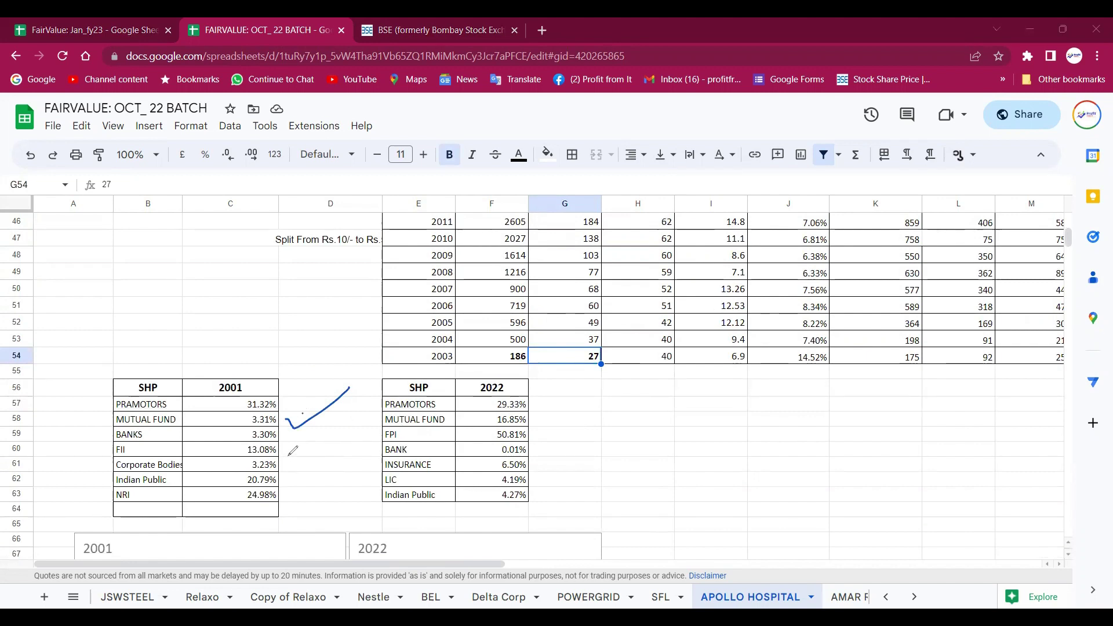
{"action": "left_click_drag", "start_coordinate": [288, 449], "coordinate": [353, 423]}
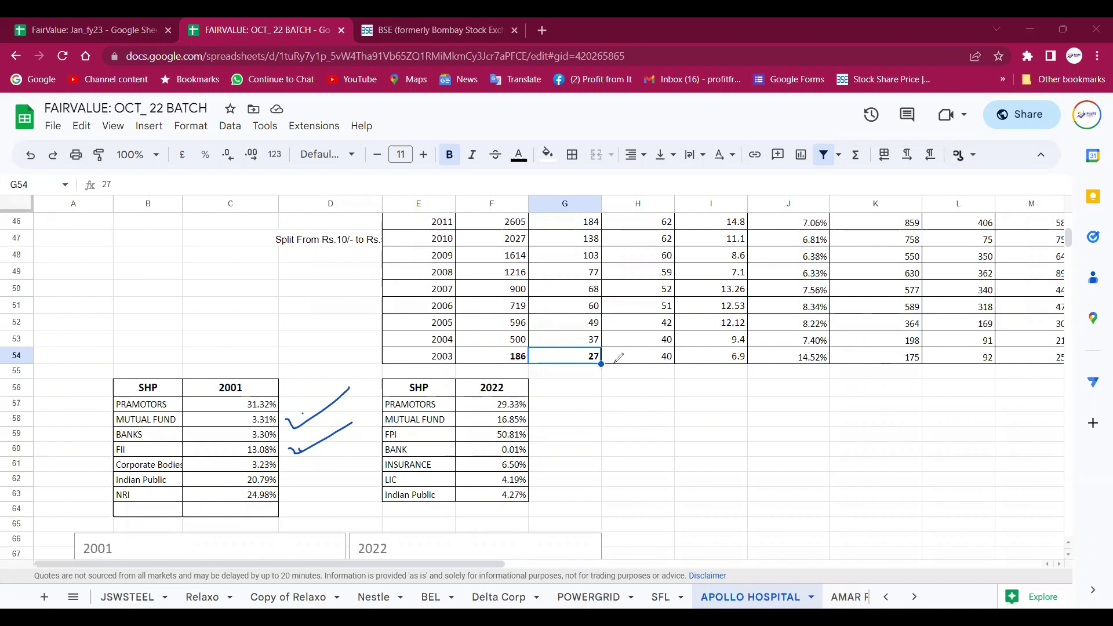
Sketch a long rightward timeline arrow with handwritten labels at both ends in the empty cells beside the 2022 shareholding table.
{"action": "mouse_move", "coordinate": [627, 501]}
{"action": "left_mouse_down"}
{"action": "mouse_move", "coordinate": [664, 496]}
{"action": "mouse_move", "coordinate": [708, 510]}
{"action": "left_mouse_up"}
{"action": "mouse_move", "coordinate": [989, 491]}
{"action": "left_mouse_down"}
{"action": "mouse_move", "coordinate": [999, 500]}
{"action": "mouse_move", "coordinate": [1090, 480]}
{"action": "left_mouse_up"}
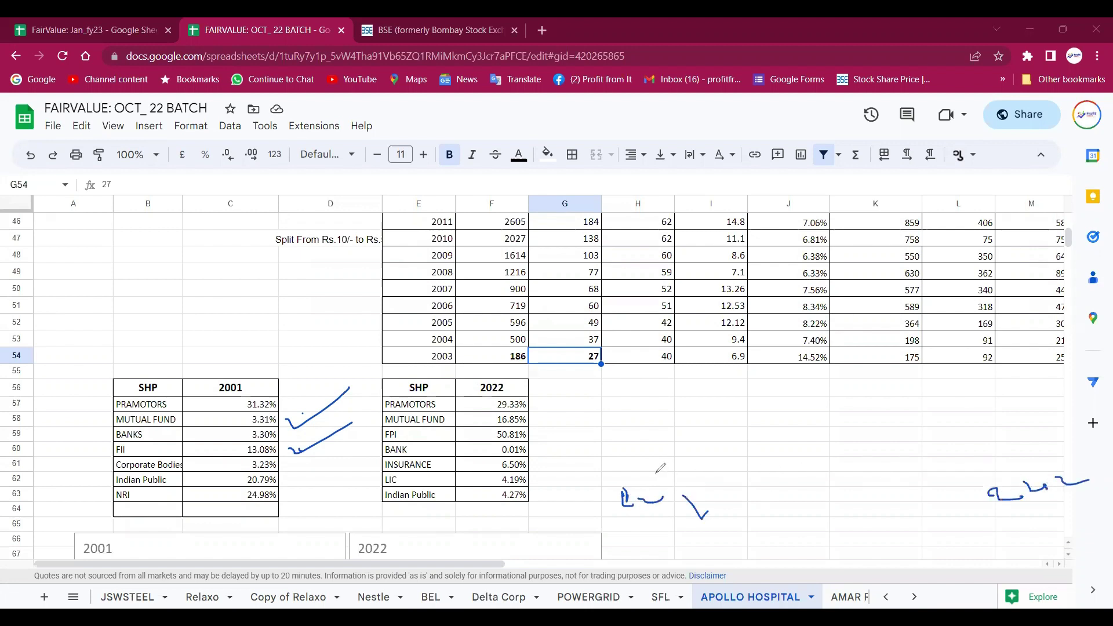
{"action": "left_click_drag", "start_coordinate": [654, 473], "coordinate": [1007, 458]}
{"action": "mouse_move", "coordinate": [1002, 451]}
{"action": "left_mouse_down"}
{"action": "mouse_move", "coordinate": [1025, 457]}
{"action": "mouse_move", "coordinate": [1009, 470]}
{"action": "left_mouse_up"}
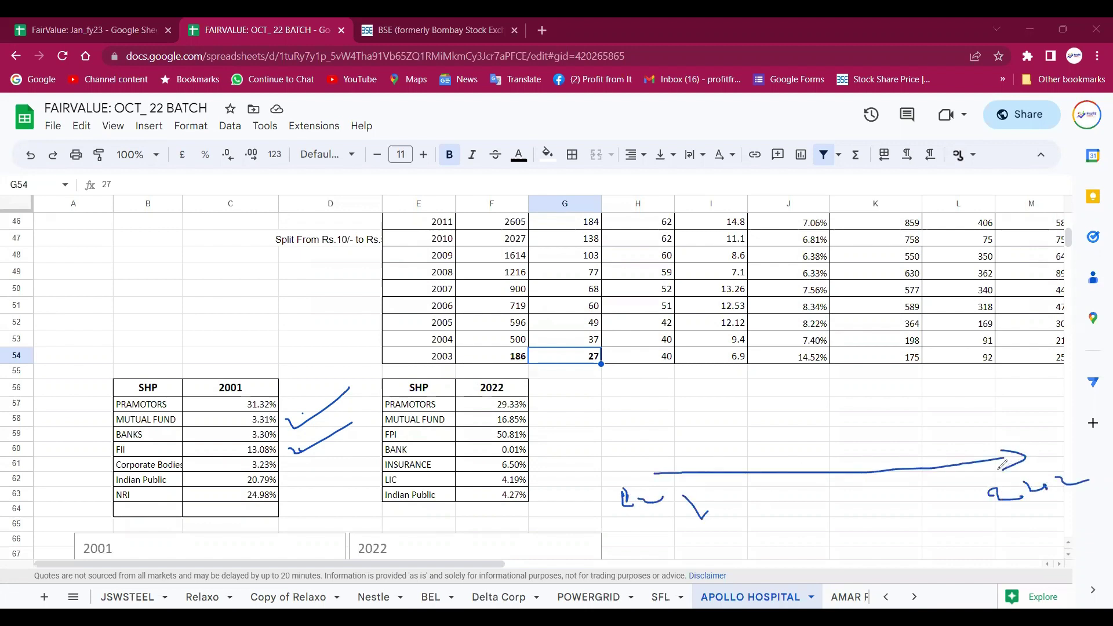
Sketch a curve with two peaks above the timeline arrow, mark its low points, and clear all the ink.
{"action": "mouse_move", "coordinate": [659, 445]}
{"action": "left_mouse_down"}
{"action": "mouse_move", "coordinate": [693, 390]}
{"action": "mouse_move", "coordinate": [732, 434]}
{"action": "mouse_move", "coordinate": [753, 378]}
{"action": "mouse_move", "coordinate": [810, 412]}
{"action": "left_mouse_up"}
{"action": "left_click_drag", "start_coordinate": [744, 415], "coordinate": [745, 432]}
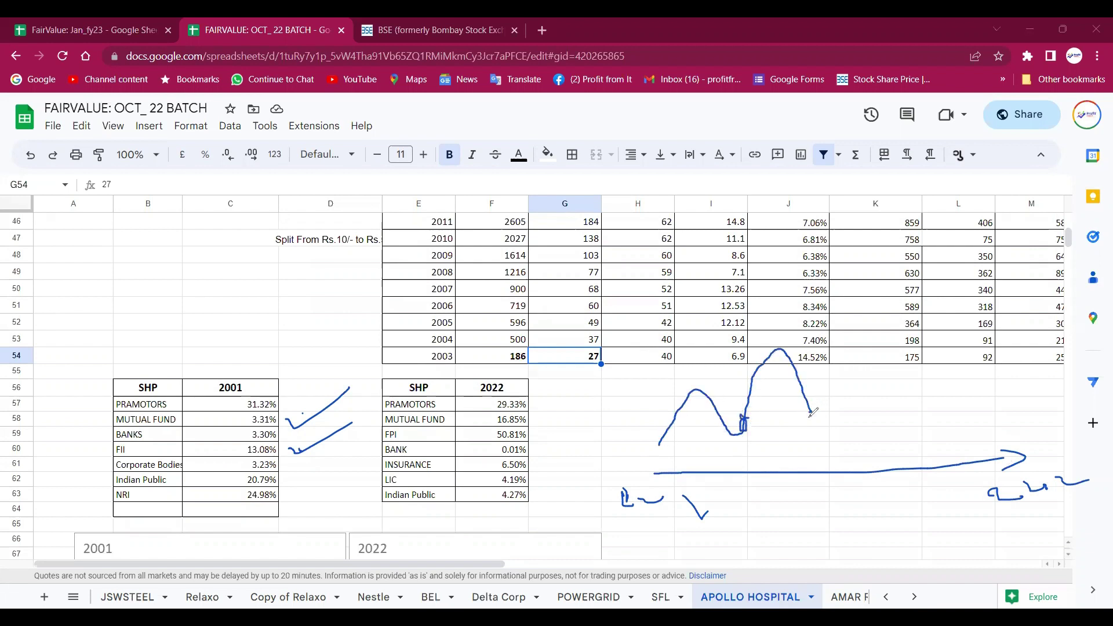
{"action": "left_click_drag", "start_coordinate": [815, 405], "coordinate": [809, 416]}
{"action": "left_click_drag", "start_coordinate": [868, 391], "coordinate": [880, 396]}
{"action": "left_click_drag", "start_coordinate": [295, 416], "coordinate": [303, 448]}
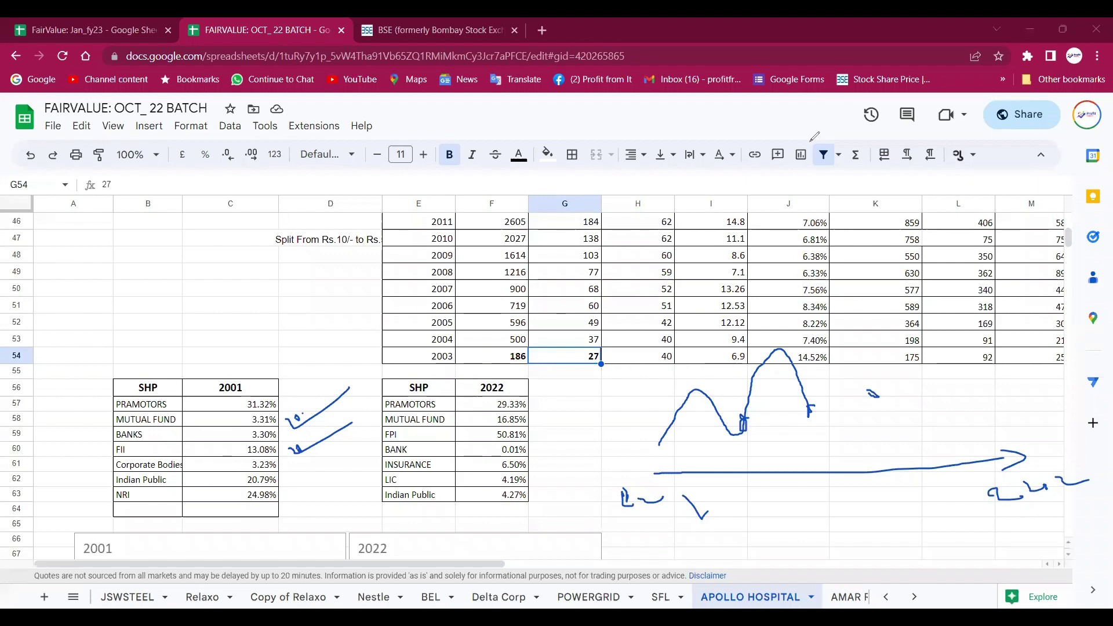
{"action": "key", "text": "e"}
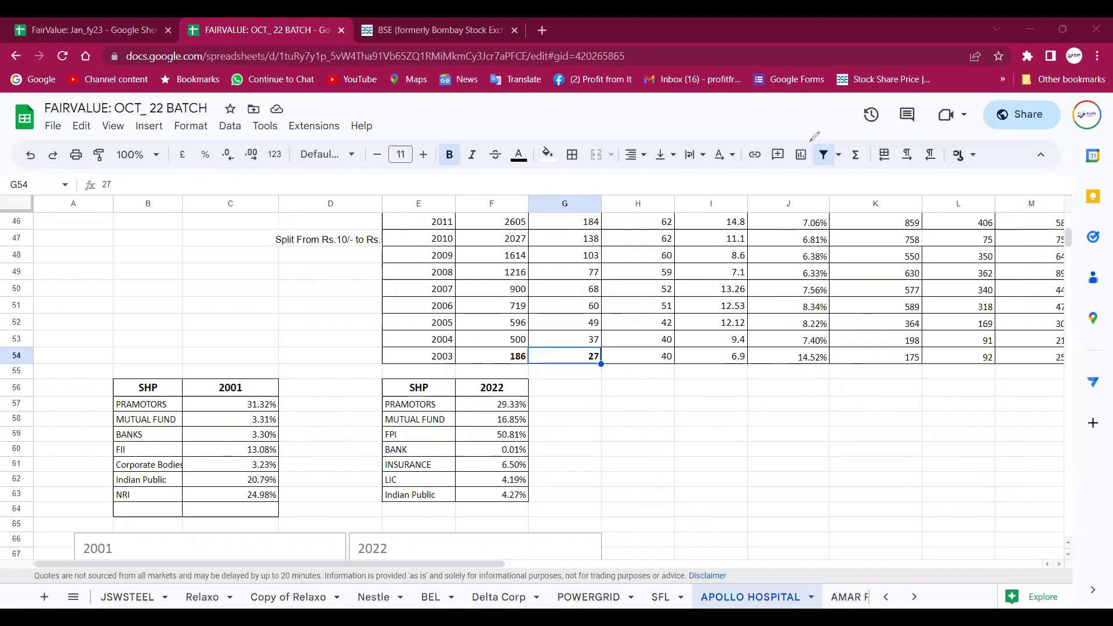
Review the growth of sales and profit between the 2003 and 2022 rows.
{"action": "left_click", "coordinate": [490, 358]}
{"action": "scroll", "coordinate": [518, 361], "scroll_direction": "up", "scroll_amount": 1}
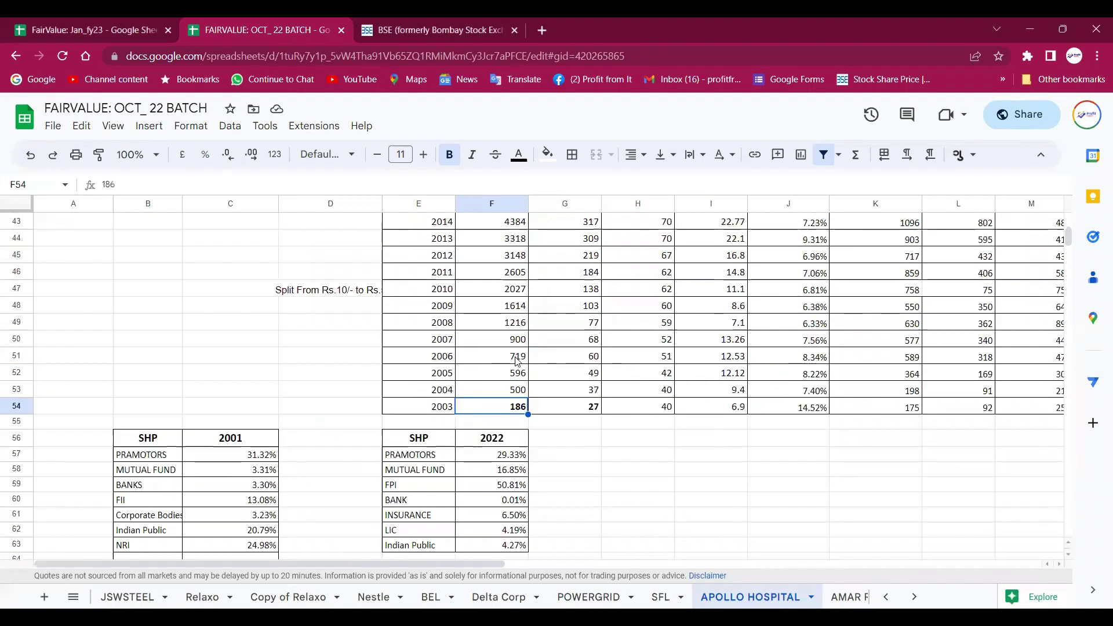
{"action": "scroll", "coordinate": [517, 361], "scroll_direction": "up", "scroll_amount": 4}
{"action": "left_click", "coordinate": [516, 292]}
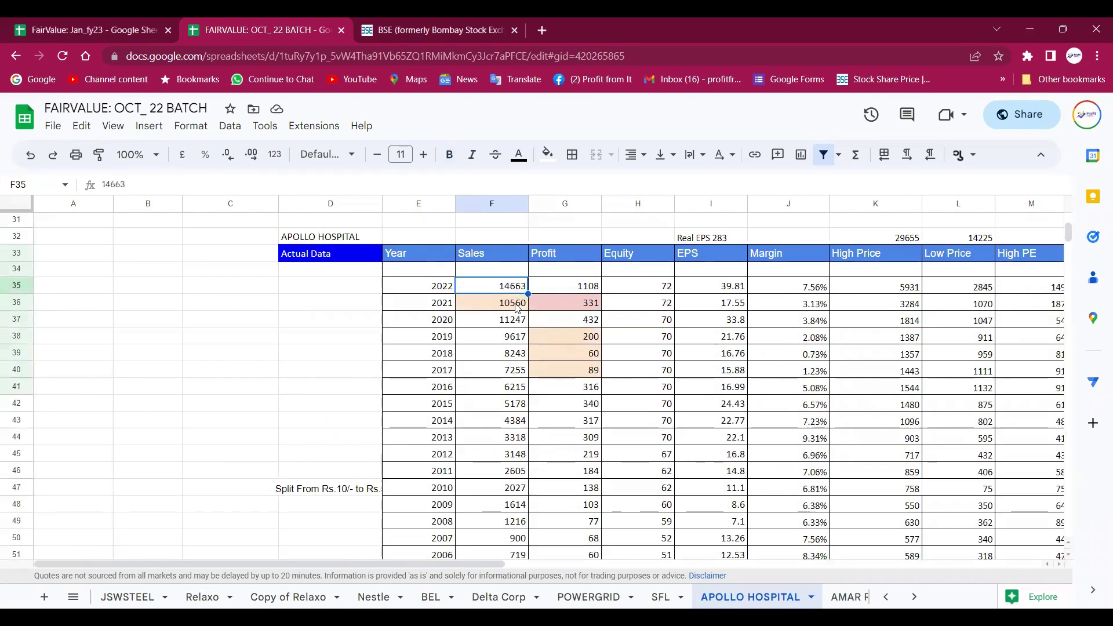
{"action": "scroll", "coordinate": [583, 412], "scroll_direction": "down", "scroll_amount": 5}
{"action": "left_click", "coordinate": [592, 362]}
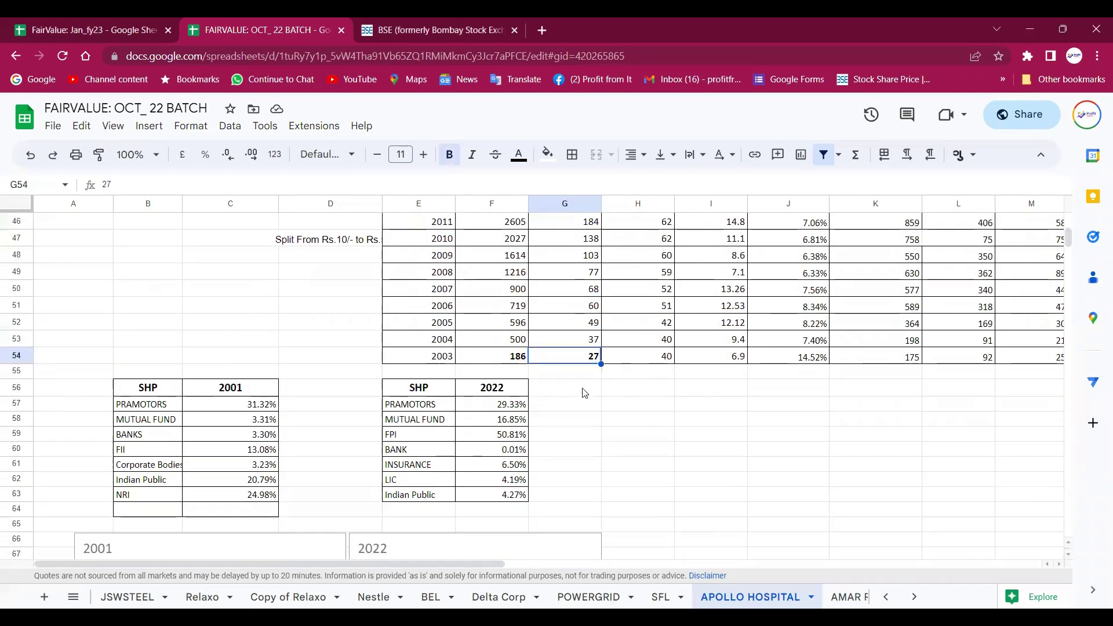
{"action": "scroll", "coordinate": [654, 385], "scroll_direction": "up", "scroll_amount": 5}
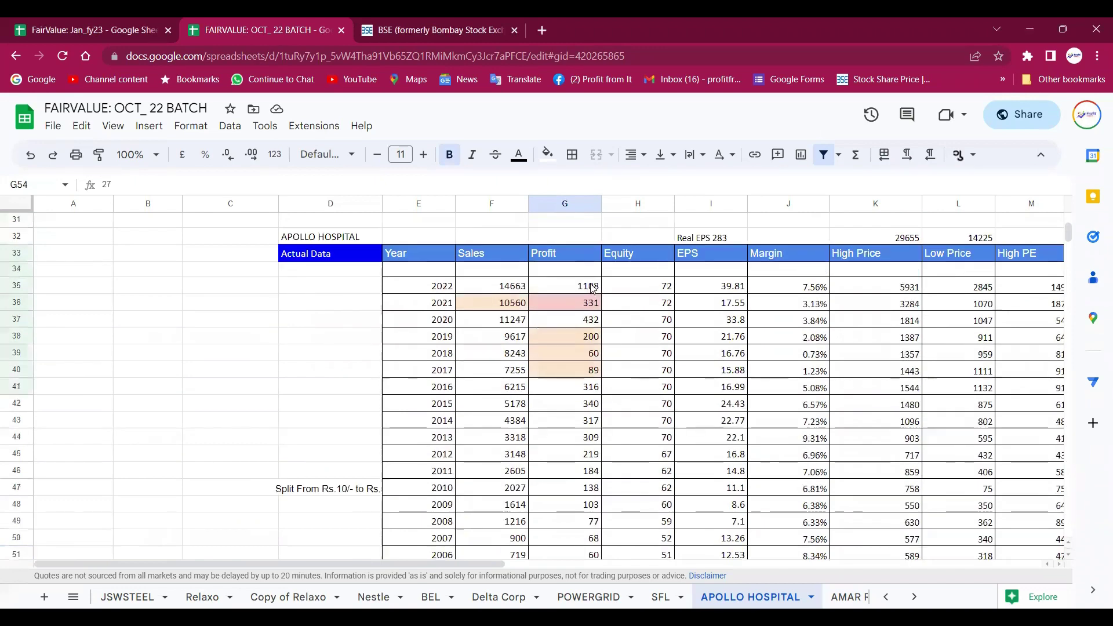
{"action": "left_click", "coordinate": [593, 288]}
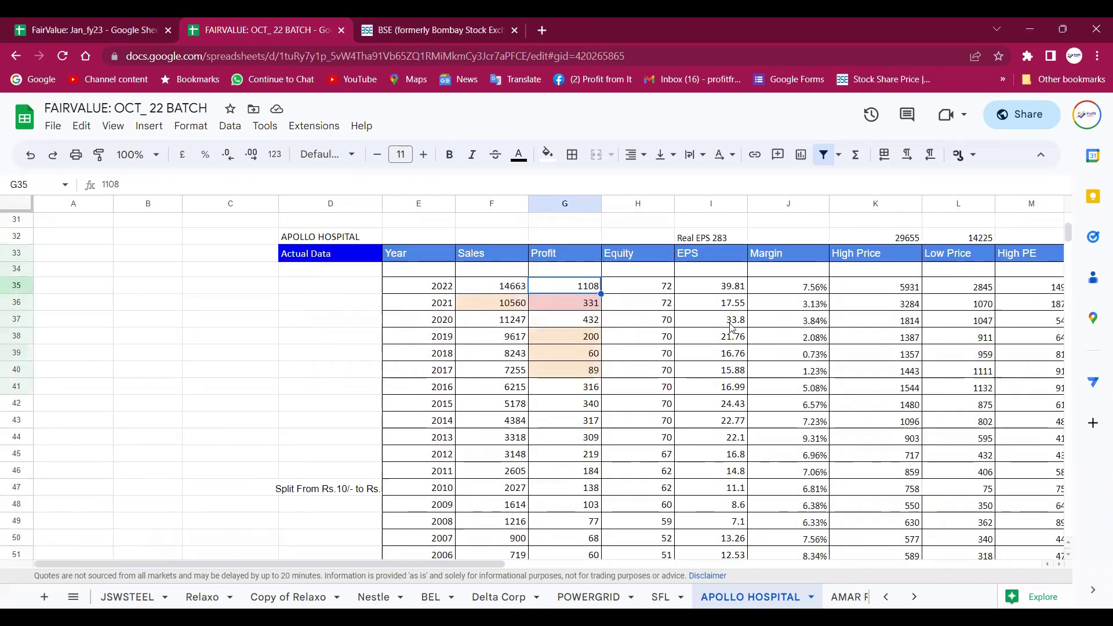
Draw a cross beside Indian Public in the 2001 table and a curved arrow to Indian Public in the 2022 table.
{"action": "scroll", "coordinate": [732, 329], "scroll_direction": "down", "scroll_amount": 5}
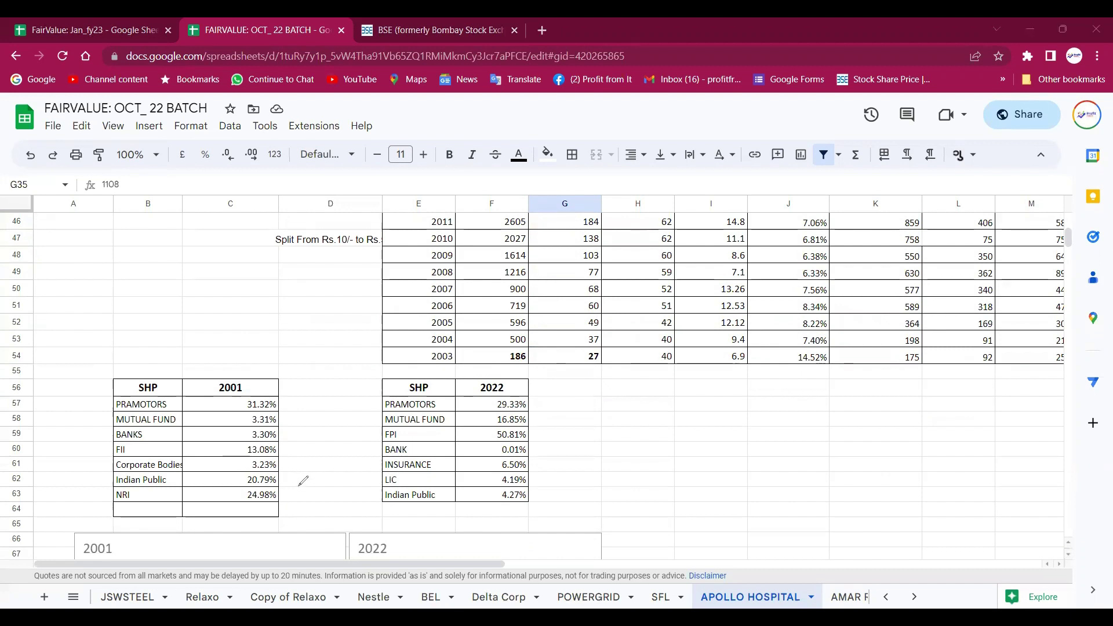
{"action": "left_click_drag", "start_coordinate": [300, 472], "coordinate": [293, 492]}
{"action": "mouse_move", "coordinate": [313, 489]}
{"action": "left_mouse_down"}
{"action": "mouse_move", "coordinate": [458, 540]}
{"action": "mouse_move", "coordinate": [493, 500]}
{"action": "mouse_move", "coordinate": [504, 521]}
{"action": "left_mouse_up"}
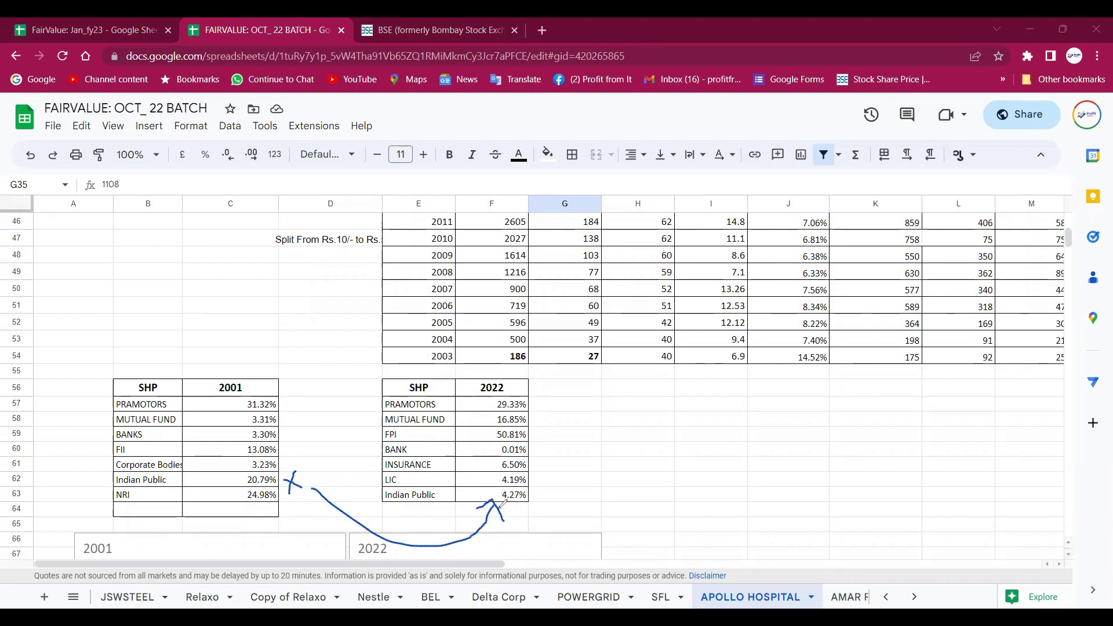
Circle the 2001 Mutual Fund percentage with a line beside it, and draw a curved arrow from 2022 Mutual Fund to LIC.
{"action": "left_click_drag", "start_coordinate": [294, 419], "coordinate": [359, 421]}
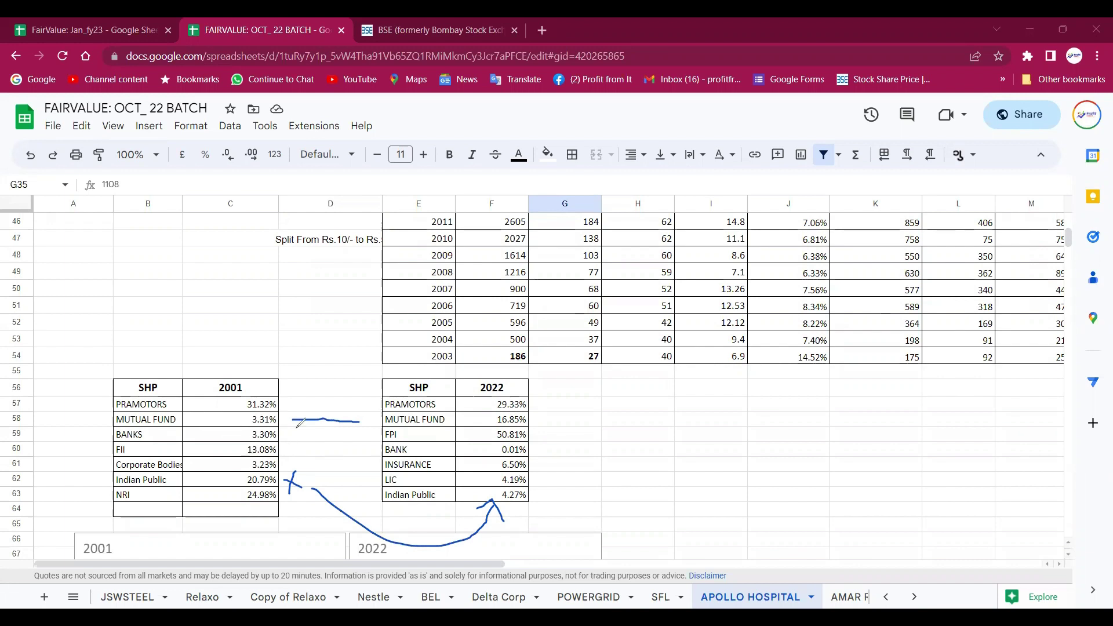
{"action": "mouse_move", "coordinate": [277, 411]}
{"action": "left_mouse_down"}
{"action": "mouse_move", "coordinate": [246, 414]}
{"action": "mouse_move", "coordinate": [302, 418]}
{"action": "left_mouse_up"}
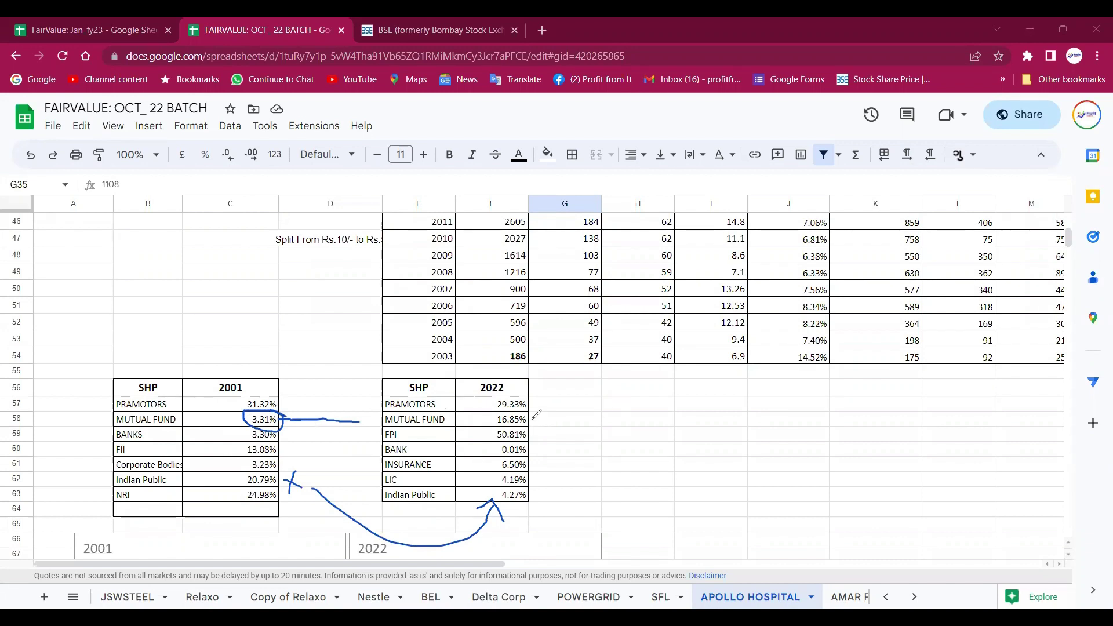
{"action": "mouse_move", "coordinate": [532, 417]}
{"action": "left_mouse_down"}
{"action": "mouse_move", "coordinate": [571, 452]}
{"action": "mouse_move", "coordinate": [533, 472]}
{"action": "mouse_move", "coordinate": [553, 476]}
{"action": "left_mouse_up"}
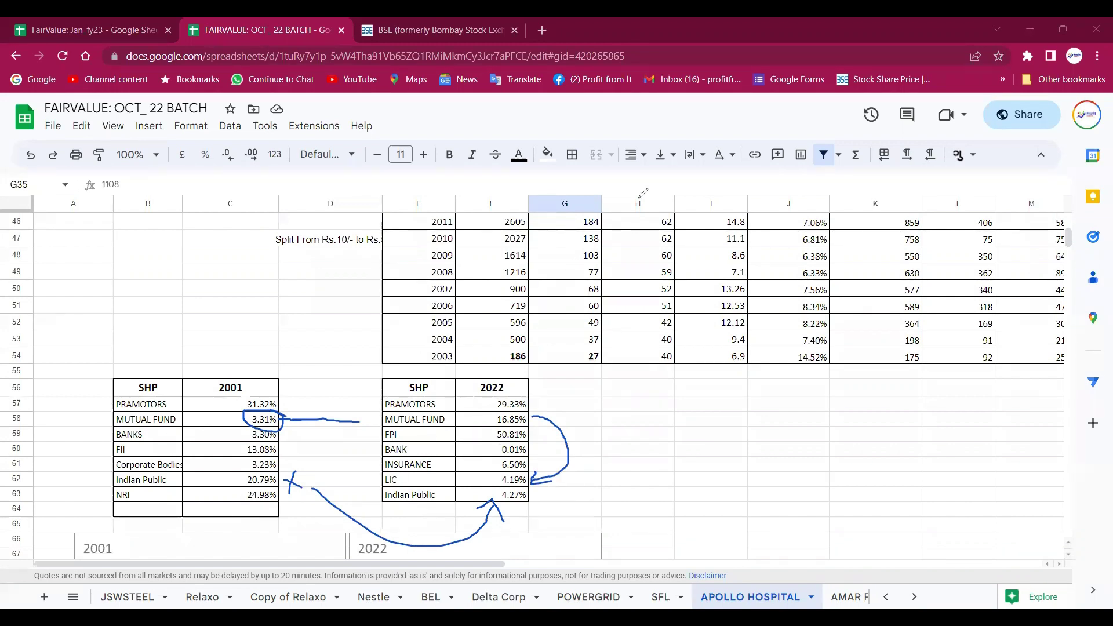
Handwrite a short note beside the 2022 table and circle the 2001 FII percentage with an arrow toward FPI.
{"action": "left_click_drag", "start_coordinate": [686, 413], "coordinate": [688, 435]}
{"action": "mouse_move", "coordinate": [691, 428]}
{"action": "left_mouse_down"}
{"action": "mouse_move", "coordinate": [702, 414]}
{"action": "mouse_move", "coordinate": [725, 429]}
{"action": "mouse_move", "coordinate": [775, 426]}
{"action": "left_mouse_up"}
{"action": "left_click_drag", "start_coordinate": [787, 419], "coordinate": [844, 413]}
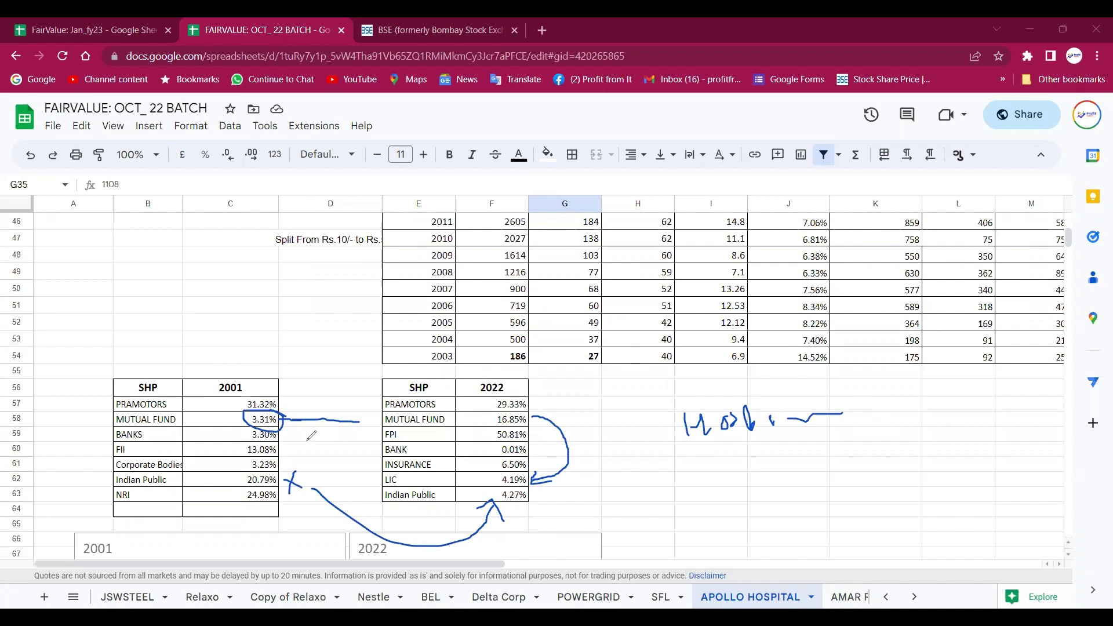
{"action": "mouse_move", "coordinate": [276, 442]}
{"action": "left_mouse_down"}
{"action": "mouse_move", "coordinate": [244, 444]}
{"action": "mouse_move", "coordinate": [378, 431]}
{"action": "mouse_move", "coordinate": [366, 463]}
{"action": "left_mouse_up"}
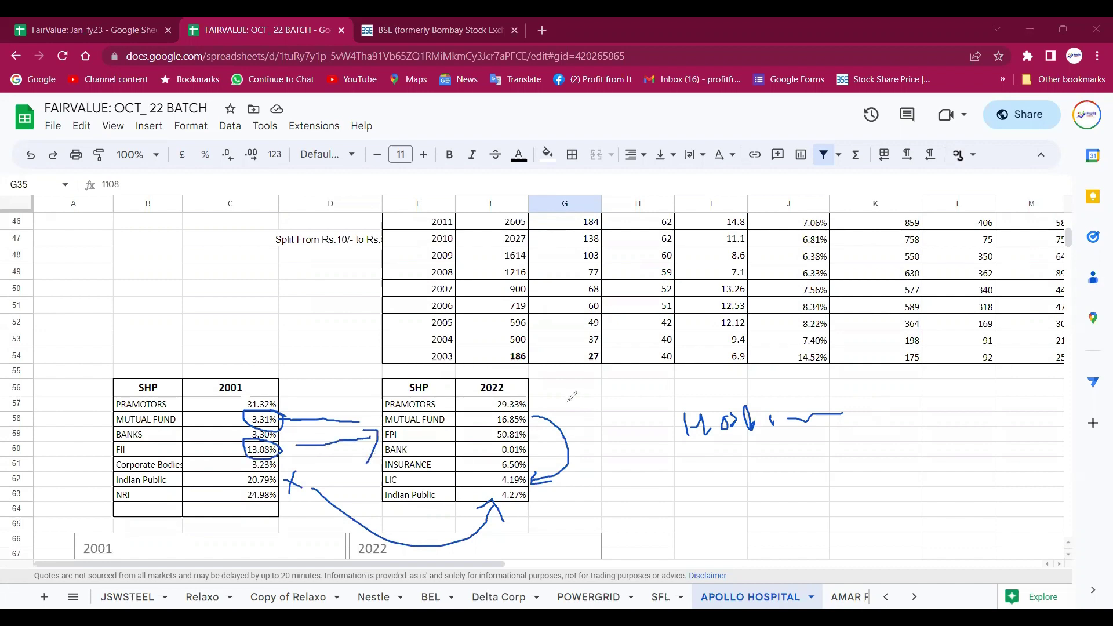
Mark the Promoters, Mutual Fund and LIC rows of the 2022 table with ticks and draw an arrow to the FPI percentage.
{"action": "left_click", "coordinate": [536, 401]}
{"action": "left_click_drag", "start_coordinate": [536, 401], "coordinate": [568, 398]}
{"action": "mouse_move", "coordinate": [558, 417]}
{"action": "left_mouse_down"}
{"action": "mouse_move", "coordinate": [574, 424]}
{"action": "mouse_move", "coordinate": [599, 411]}
{"action": "left_mouse_up"}
{"action": "mouse_move", "coordinate": [577, 468]}
{"action": "left_mouse_down"}
{"action": "mouse_move", "coordinate": [575, 479]}
{"action": "mouse_move", "coordinate": [595, 453]}
{"action": "left_mouse_up"}
{"action": "mouse_move", "coordinate": [434, 439]}
{"action": "left_mouse_down"}
{"action": "mouse_move", "coordinate": [469, 436]}
{"action": "mouse_move", "coordinate": [468, 447]}
{"action": "left_mouse_up"}
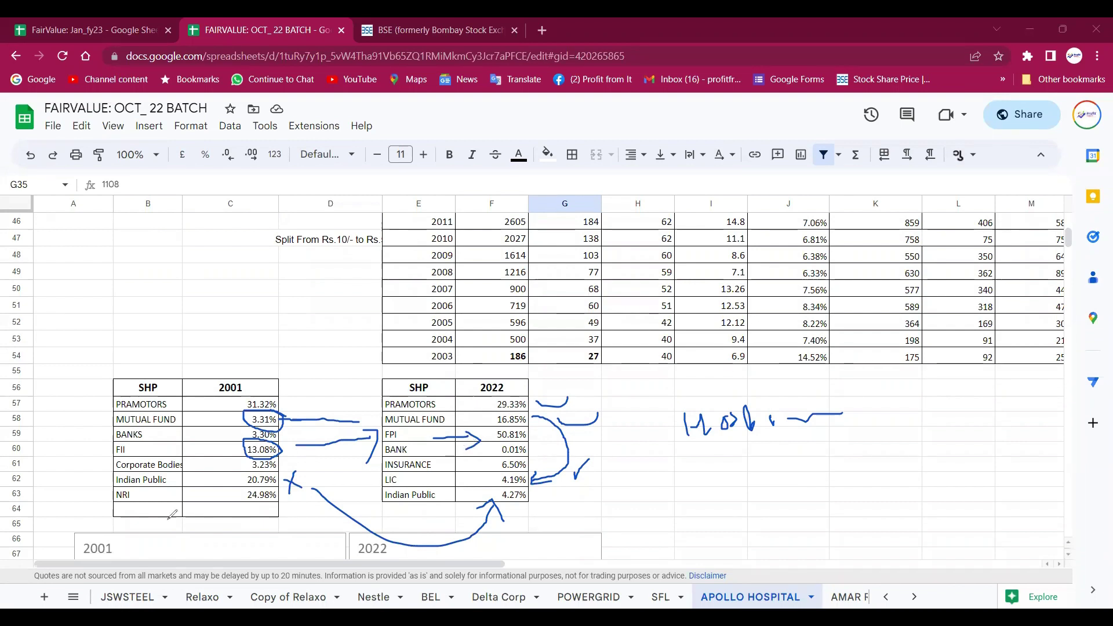
Draw a check mark below the 2001 NRI row and an upward arrow over the sales column, and clear the ink.
{"action": "left_click_drag", "start_coordinate": [287, 505], "coordinate": [301, 506]}
{"action": "mouse_move", "coordinate": [472, 359]}
{"action": "left_mouse_down"}
{"action": "mouse_move", "coordinate": [467, 268]}
{"action": "mouse_move", "coordinate": [490, 295]}
{"action": "left_mouse_up"}
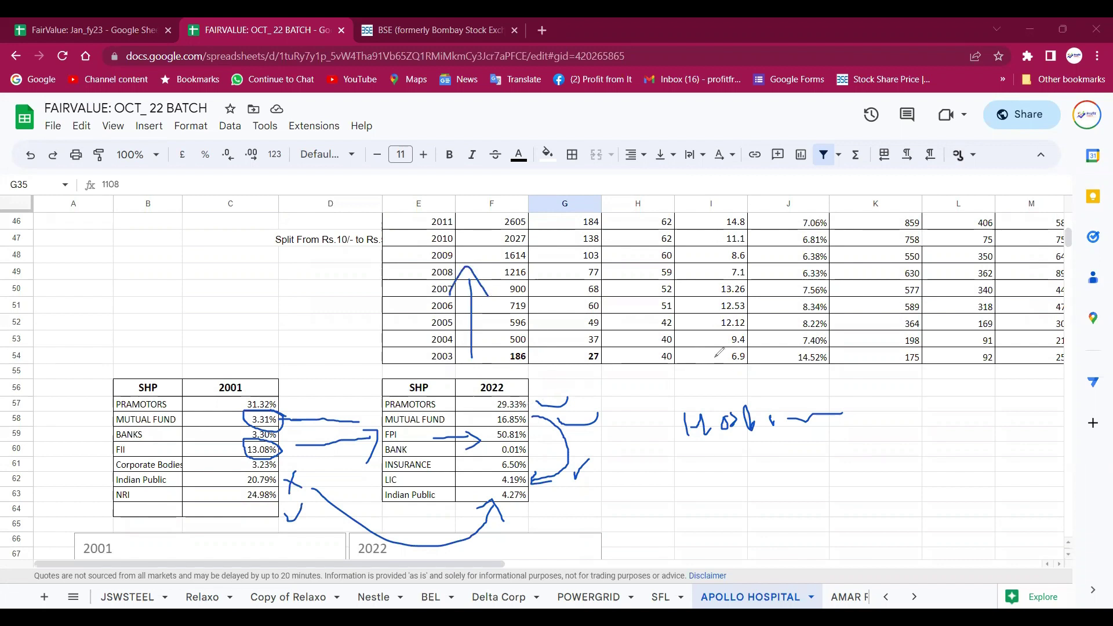
{"action": "key", "text": "Escape"}
Handwrite a circled note joined by a line to the FPI row of the 2022 shareholding table.
{"action": "scroll", "coordinate": [594, 243], "scroll_direction": "up", "scroll_amount": 3}
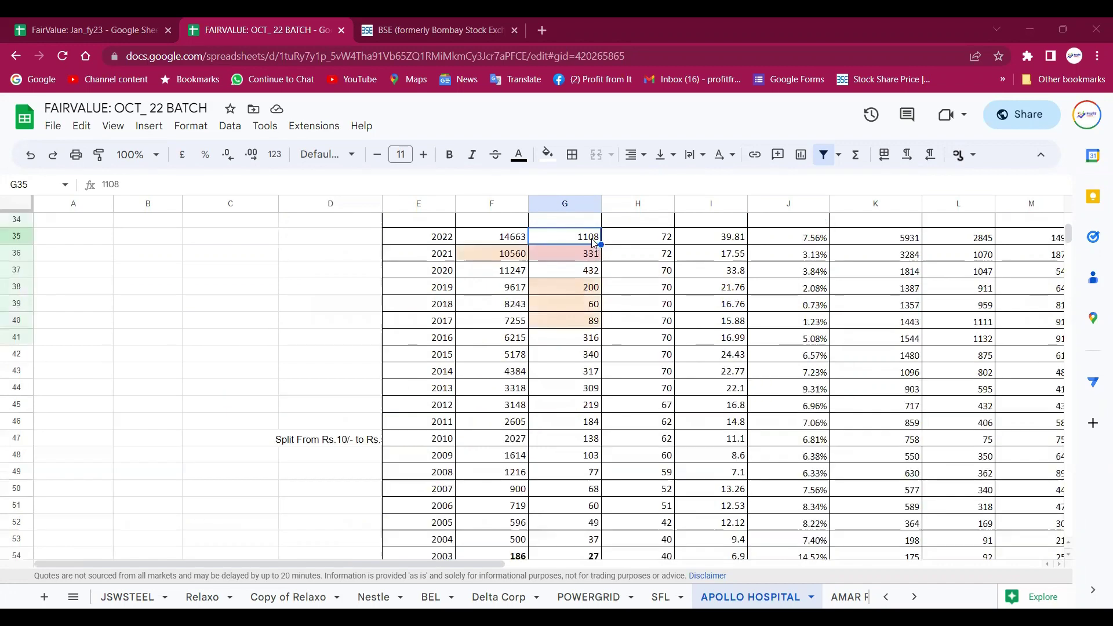
{"action": "scroll", "coordinate": [595, 244], "scroll_direction": "down", "scroll_amount": 4}
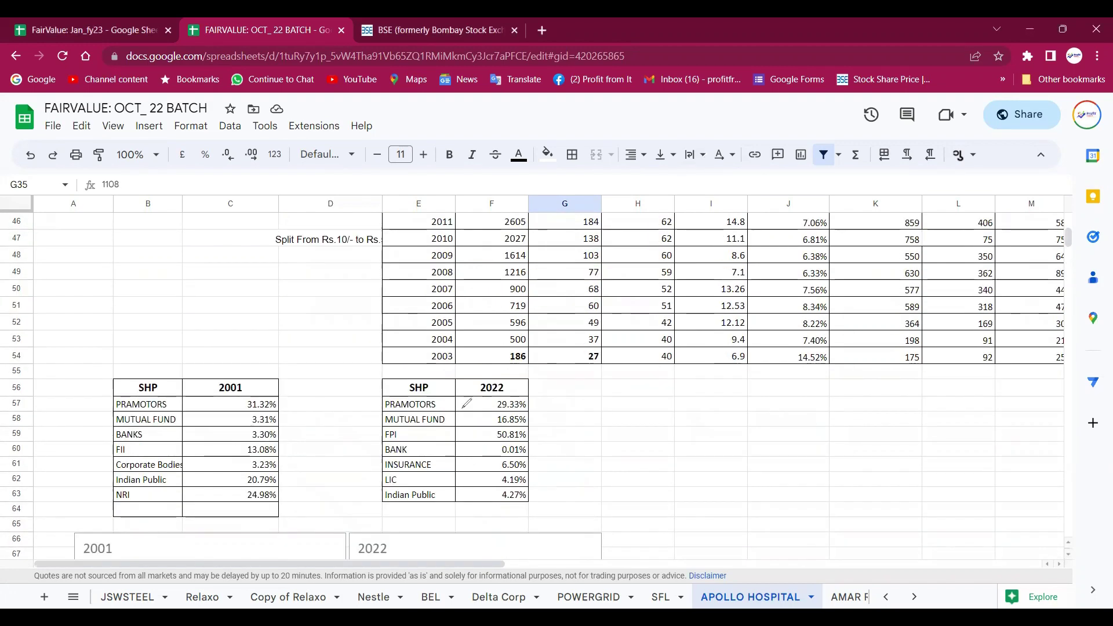
{"action": "mouse_move", "coordinate": [540, 433]}
{"action": "left_mouse_down"}
{"action": "mouse_move", "coordinate": [615, 428]}
{"action": "mouse_move", "coordinate": [616, 446]}
{"action": "mouse_move", "coordinate": [673, 427]}
{"action": "mouse_move", "coordinate": [713, 430]}
{"action": "mouse_move", "coordinate": [663, 393]}
{"action": "left_mouse_up"}
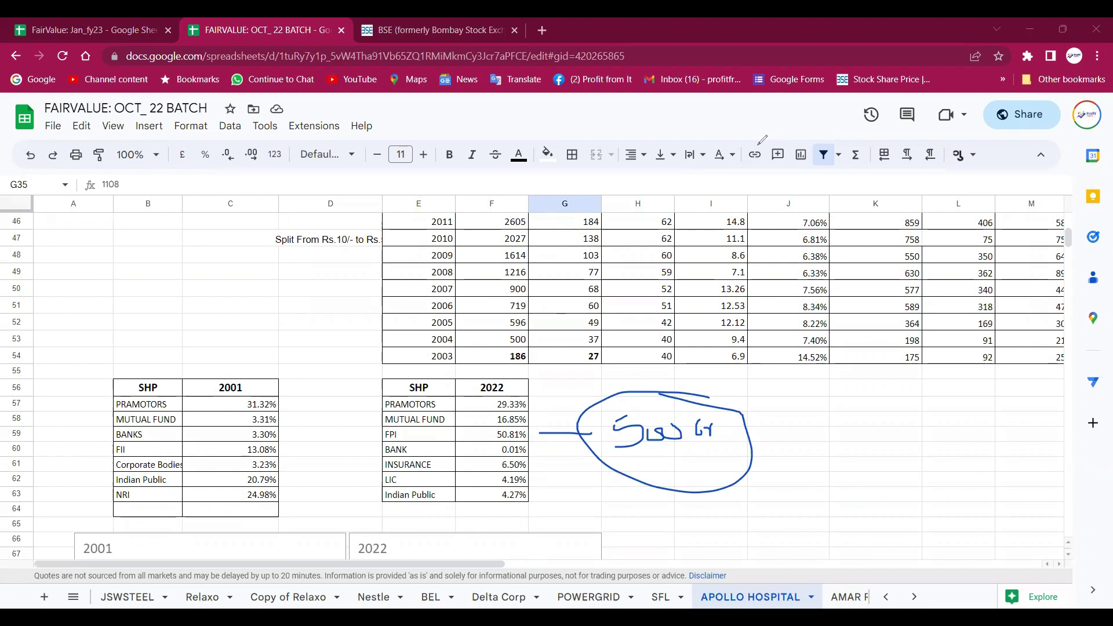
Highlight the 2001 and 2022 shareholding figures for comparison, ending with only the 2022 table selected.
{"action": "mouse_move", "coordinate": [231, 387]}
{"action": "left_mouse_down"}
{"action": "mouse_move", "coordinate": [365, 455]}
{"action": "mouse_move", "coordinate": [377, 504]}
{"action": "mouse_move", "coordinate": [475, 500]}
{"action": "left_mouse_up"}
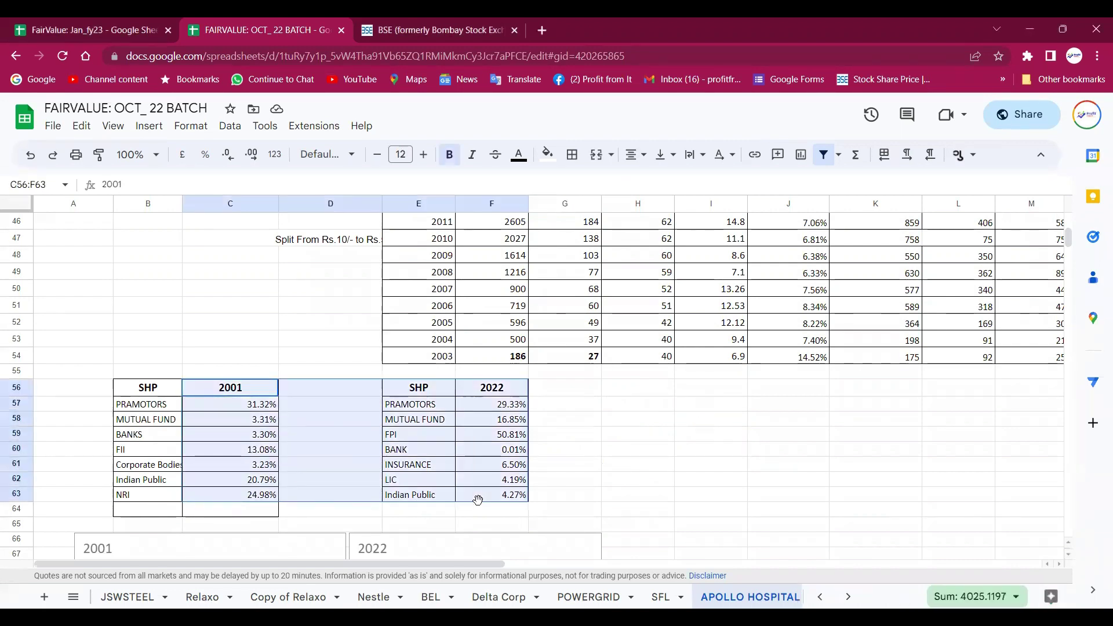
{"action": "left_click", "coordinate": [632, 481]}
{"action": "left_click_drag", "start_coordinate": [438, 394], "coordinate": [522, 497]}
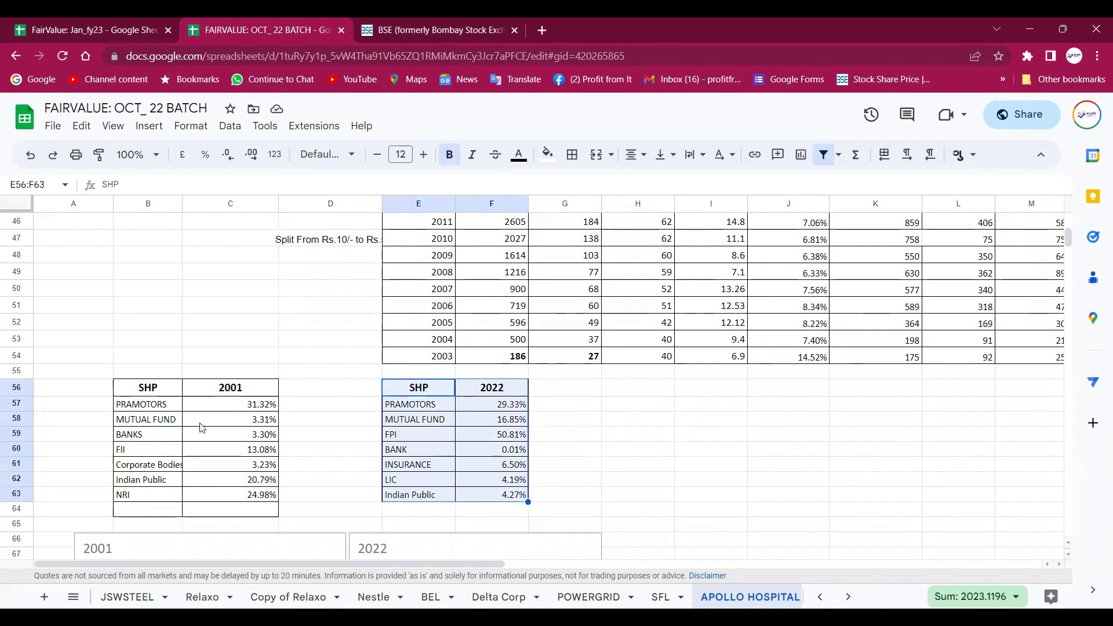
Highlight the Indian Public row in the 2001 shareholding table and draw a handwritten cross beside it.
{"action": "left_click_drag", "start_coordinate": [132, 482], "coordinate": [264, 483]}
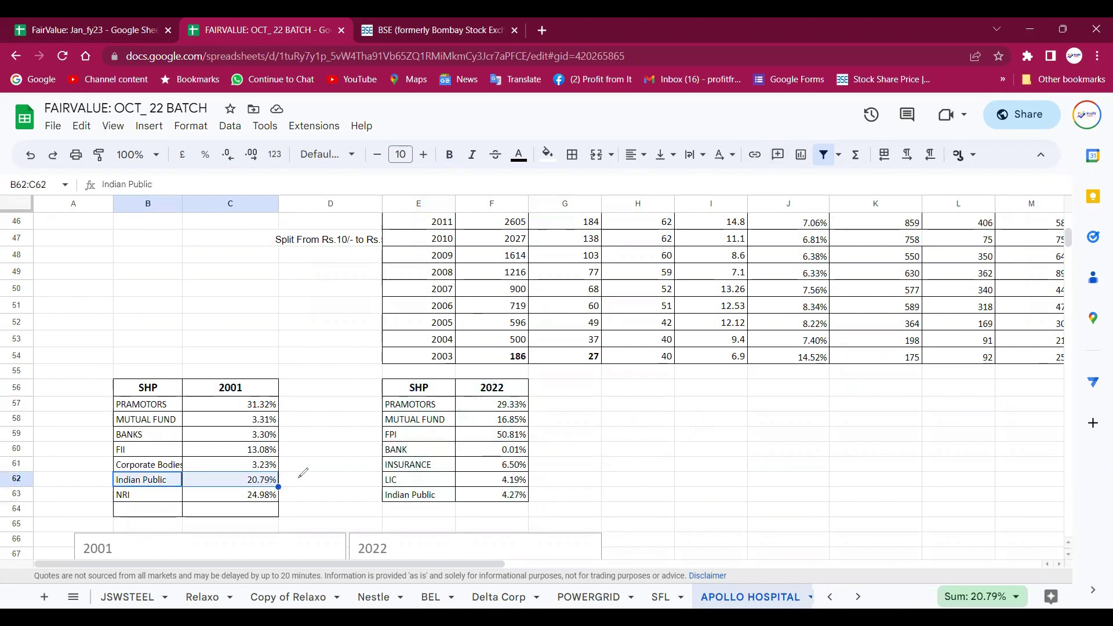
{"action": "left_click_drag", "start_coordinate": [290, 501], "coordinate": [299, 464]}
{"action": "left_click_drag", "start_coordinate": [282, 474], "coordinate": [309, 479]}
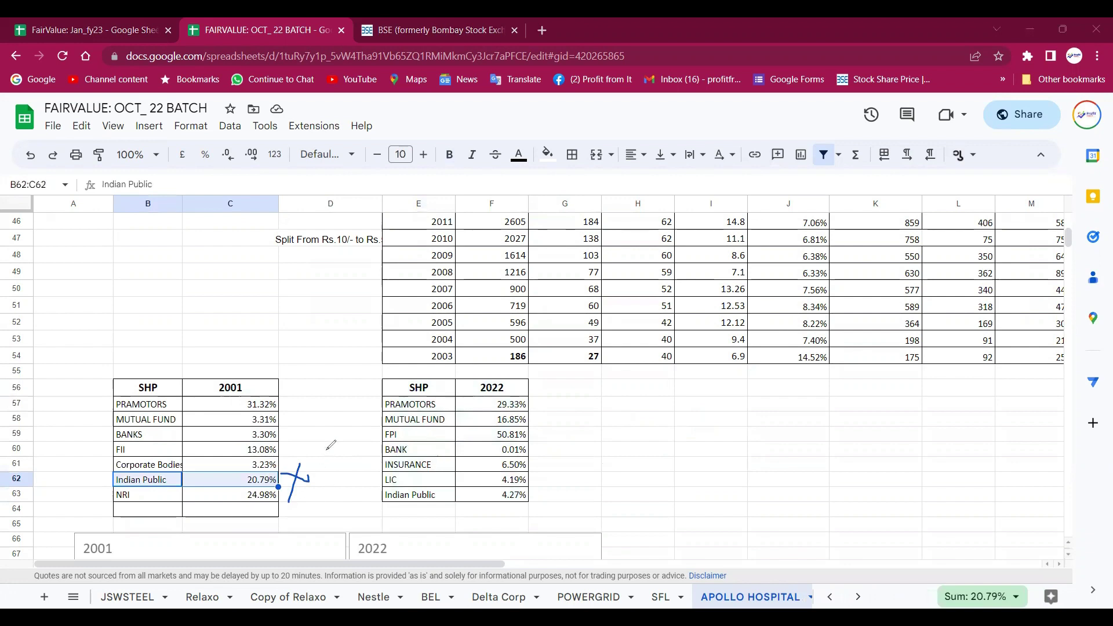
Draw a large cross and a downward arrow above the 2001 table, link the Indian Public row toward the 2022 table, and clear the ink.
{"action": "mouse_move", "coordinate": [214, 316]}
{"action": "left_mouse_down"}
{"action": "mouse_move", "coordinate": [261, 328]}
{"action": "mouse_move", "coordinate": [228, 370]}
{"action": "left_mouse_up"}
{"action": "left_click_drag", "start_coordinate": [253, 325], "coordinate": [279, 341]}
{"action": "left_click_drag", "start_coordinate": [280, 301], "coordinate": [299, 319]}
{"action": "mouse_move", "coordinate": [285, 323]}
{"action": "left_mouse_down"}
{"action": "mouse_move", "coordinate": [308, 338]}
{"action": "mouse_move", "coordinate": [309, 319]}
{"action": "left_mouse_up"}
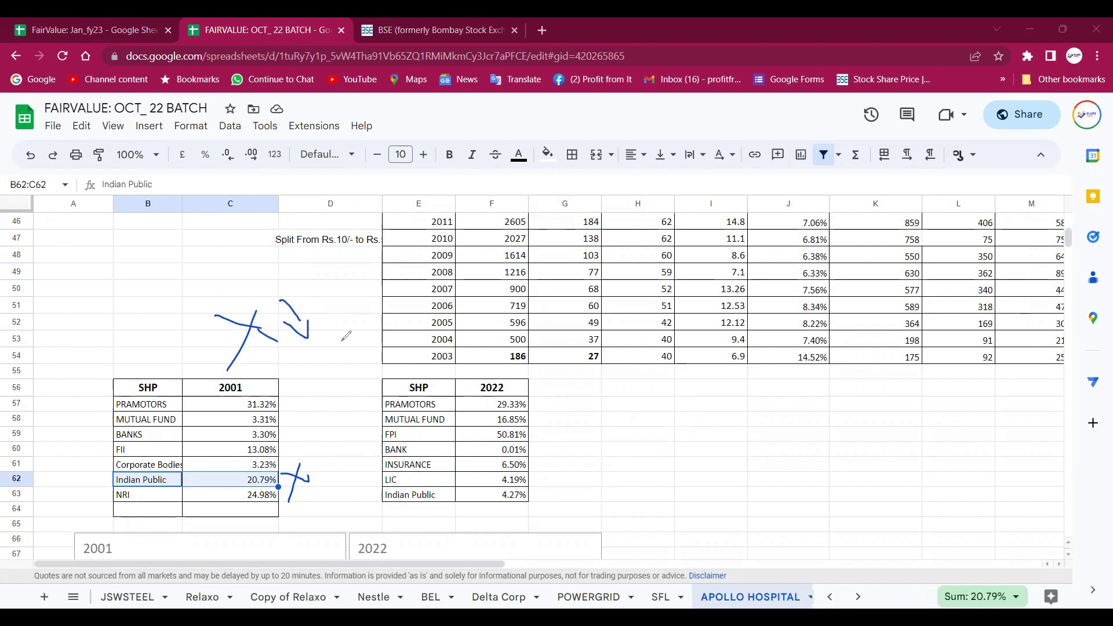
{"action": "mouse_move", "coordinate": [297, 477]}
{"action": "left_mouse_down"}
{"action": "mouse_move", "coordinate": [376, 486]}
{"action": "mouse_move", "coordinate": [382, 504]}
{"action": "left_mouse_up"}
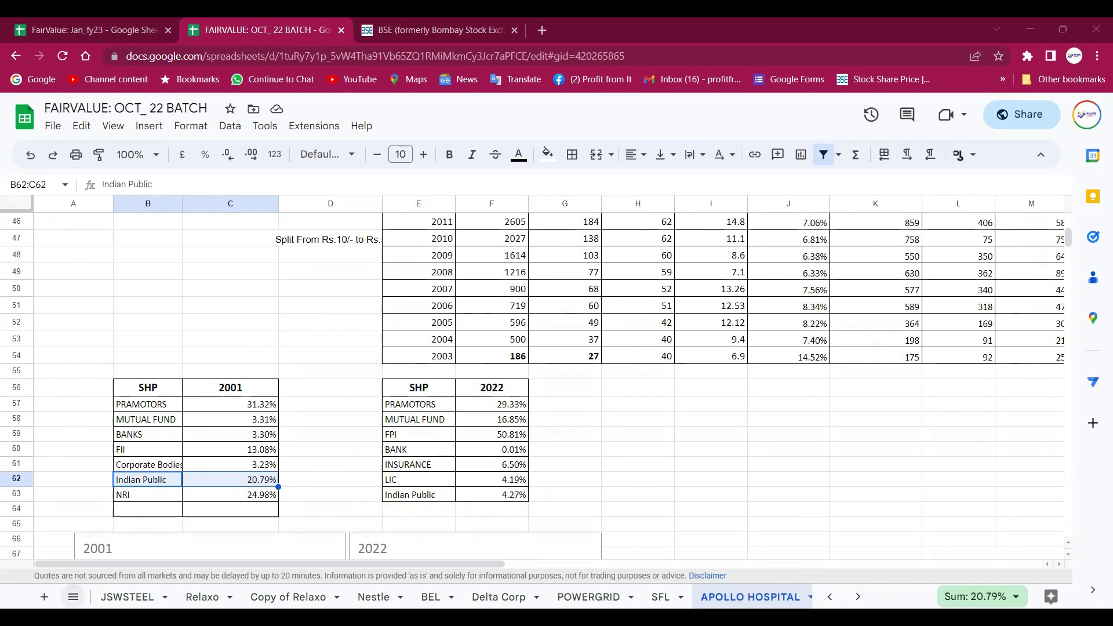
Open the Companies sheet of the workbook.
{"action": "left_click", "coordinate": [73, 597]}
{"action": "scroll", "coordinate": [164, 479], "scroll_direction": "up", "scroll_amount": 15}
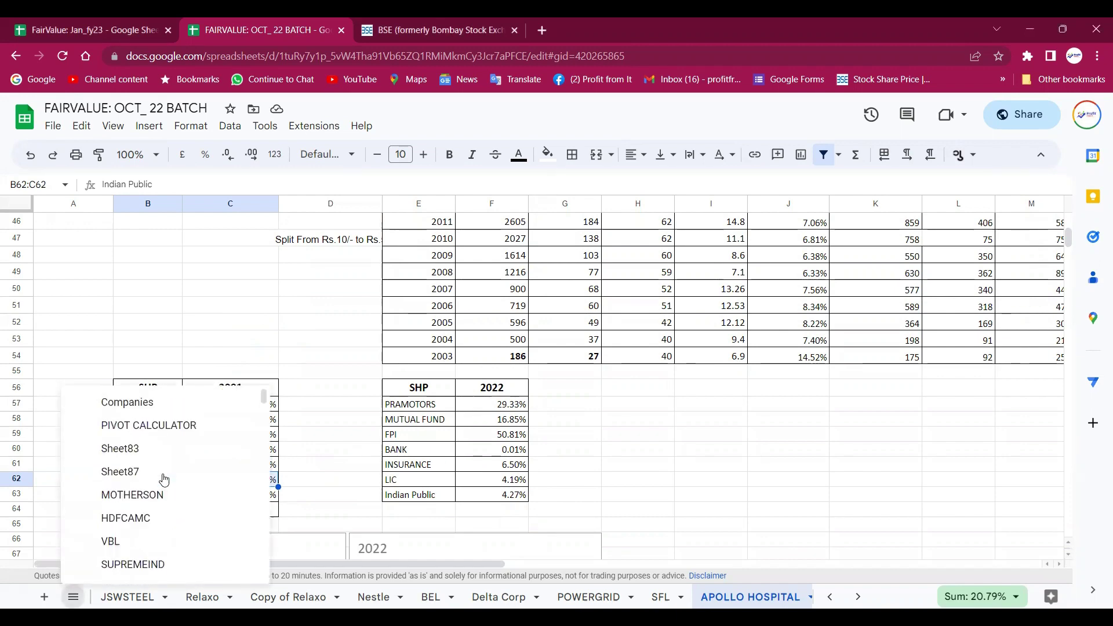
{"action": "left_click", "coordinate": [142, 400]}
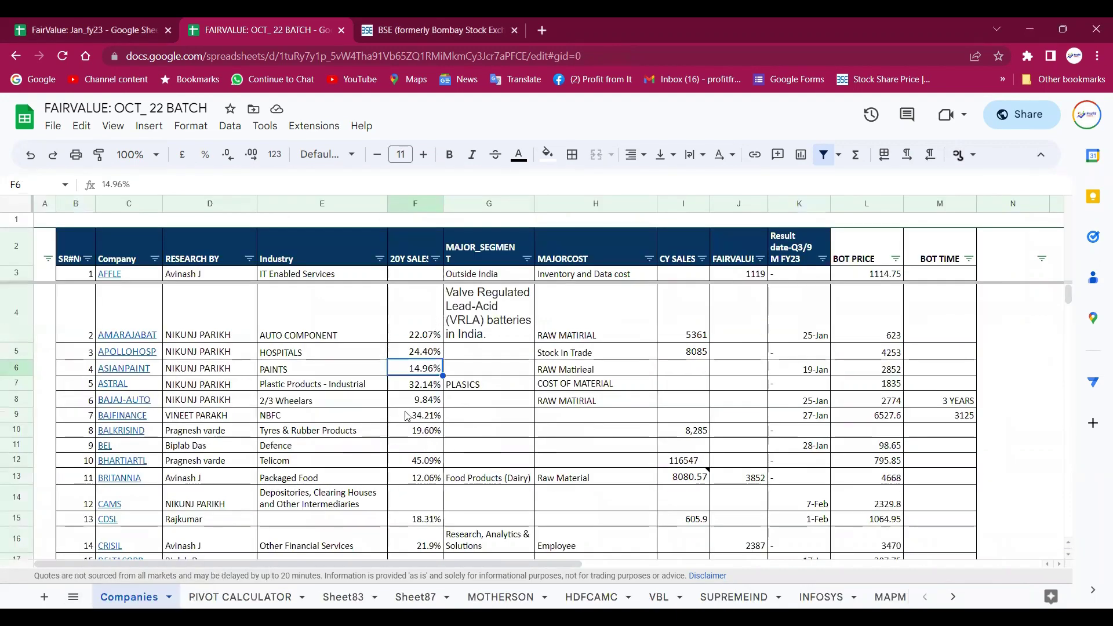
Switch to the BSE website and open the stock quote page for Apollo Hospitals Enterprise Ltd by searching for "apollo hosp".
{"action": "key", "text": "ctrl+Tab"}
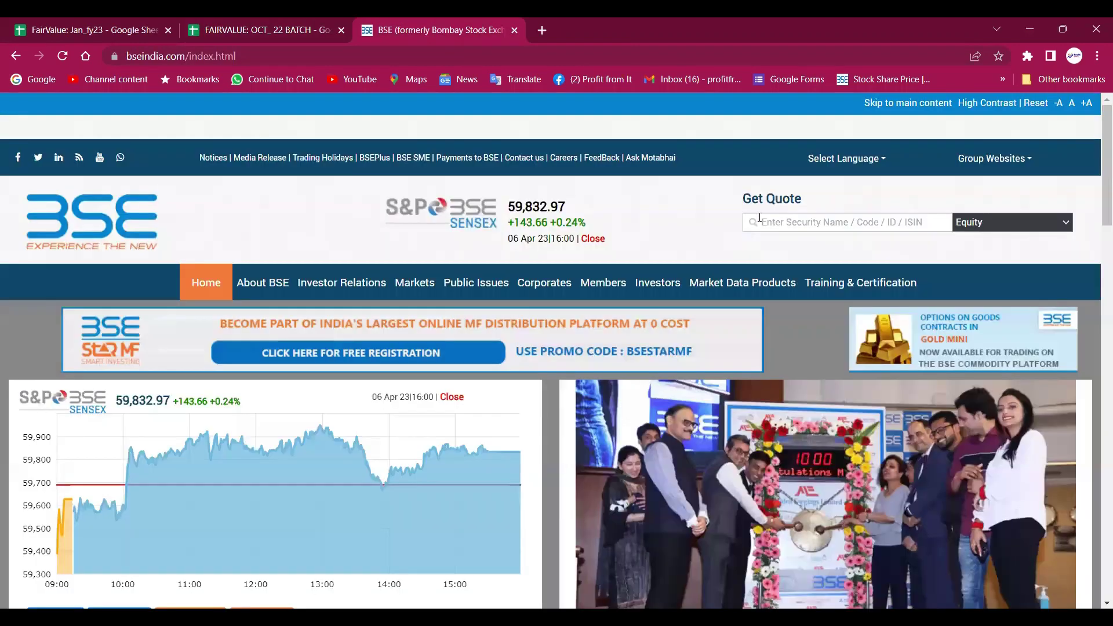
{"action": "left_click", "coordinate": [761, 220]}
{"action": "type", "text": "apollo hosp"}
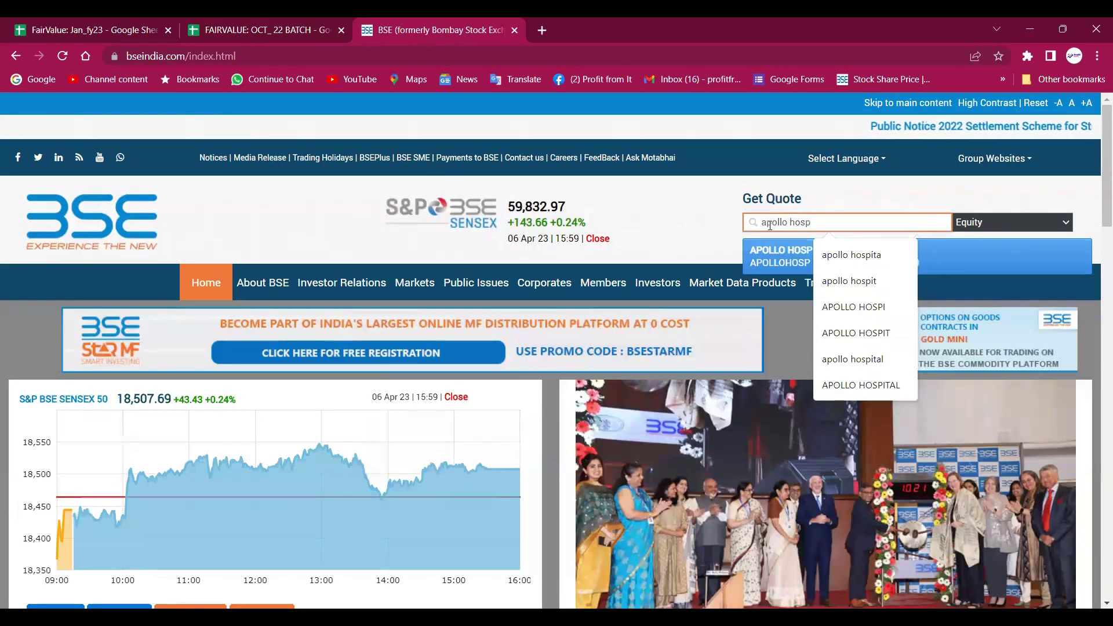
{"action": "left_click", "coordinate": [775, 262]}
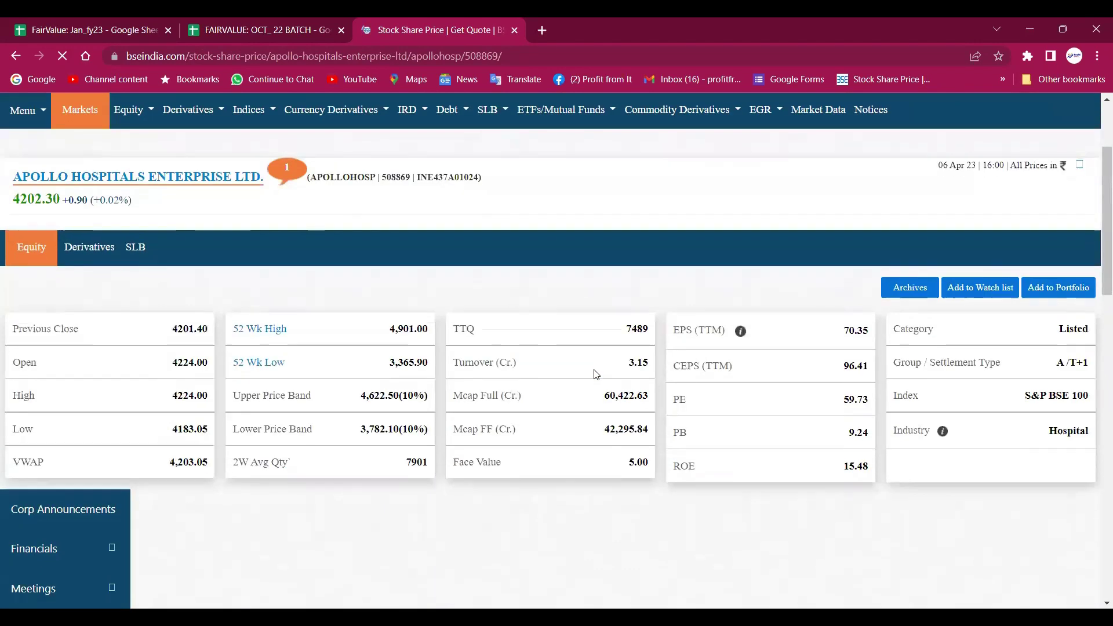
Open the company's Shareholding Pattern page and bring the summary statement of specified securities into view.
{"action": "scroll", "coordinate": [596, 374], "scroll_direction": "down", "scroll_amount": 5}
{"action": "left_click", "coordinate": [46, 387]}
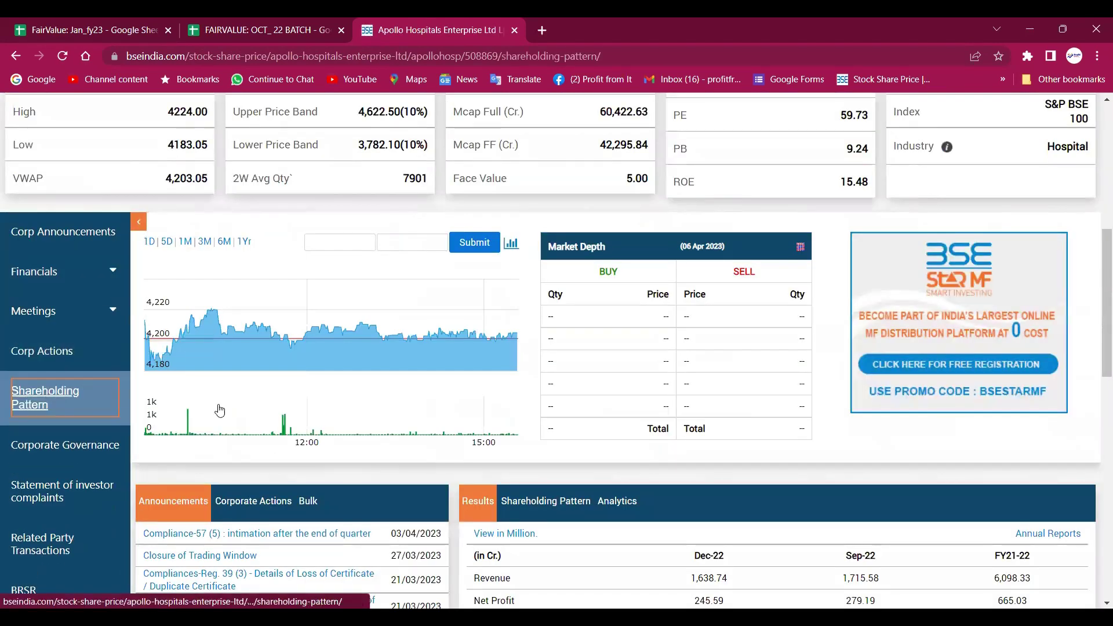
{"action": "scroll", "coordinate": [820, 417], "scroll_direction": "down", "scroll_amount": 1}
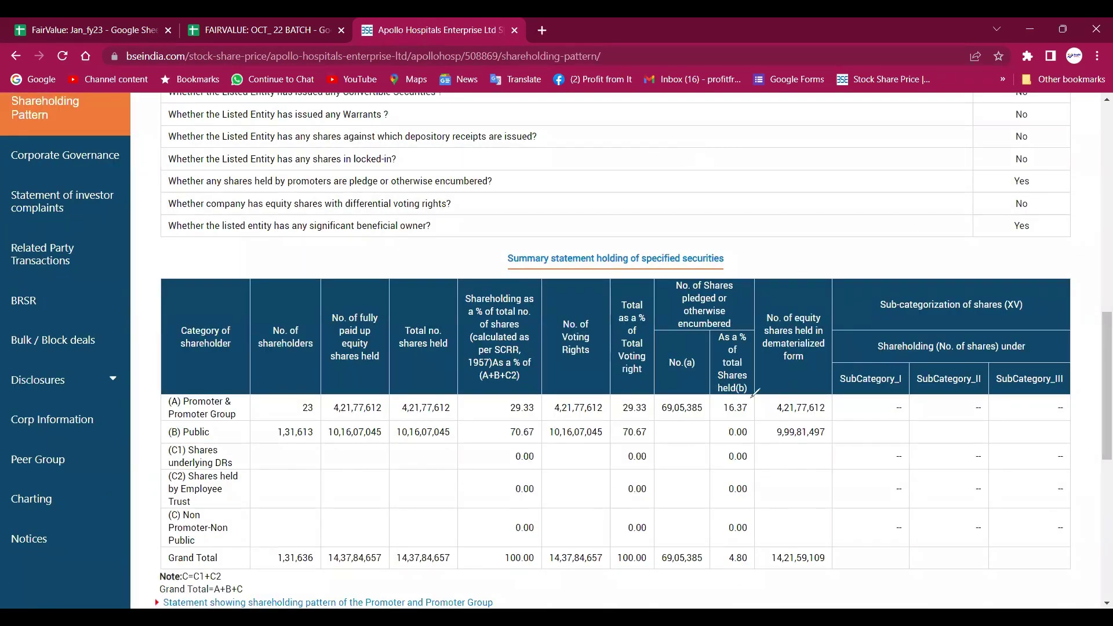
Circle the promoter group's 16.37 pledged percentage and 29.33 voting share, joining them with arrows and bracketing the pledged-share column down to the grand total.
{"action": "left_click_drag", "start_coordinate": [745, 387], "coordinate": [758, 400]}
{"action": "mouse_move", "coordinate": [687, 428]}
{"action": "left_mouse_down"}
{"action": "mouse_move", "coordinate": [707, 434]}
{"action": "mouse_move", "coordinate": [663, 554]}
{"action": "left_mouse_up"}
{"action": "left_click_drag", "start_coordinate": [651, 396], "coordinate": [648, 430]}
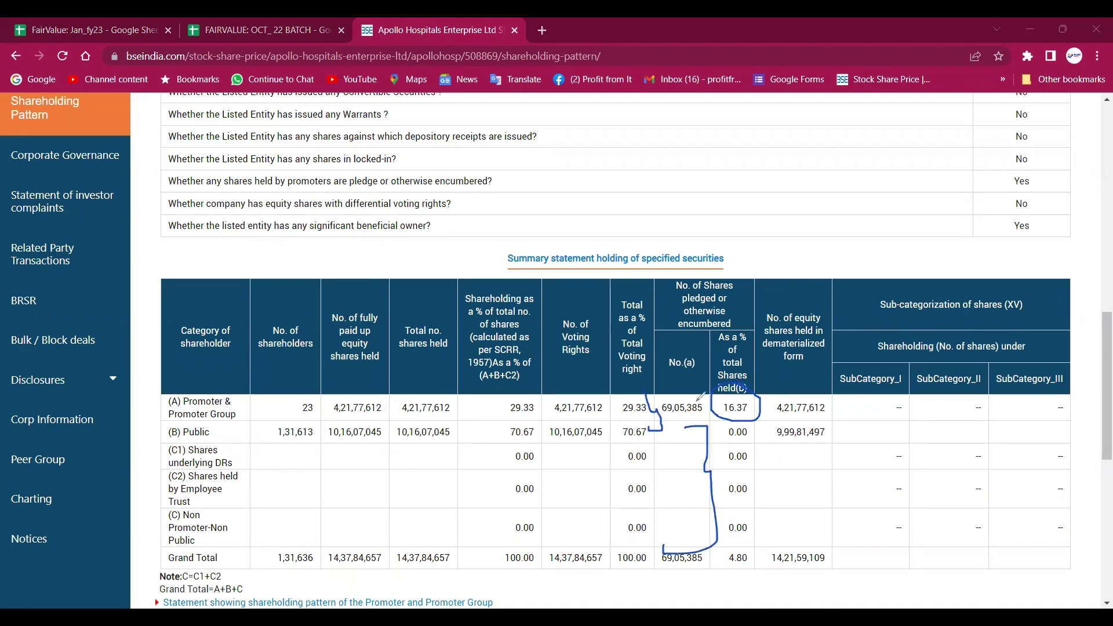
{"action": "mouse_move", "coordinate": [653, 391]}
{"action": "left_mouse_down"}
{"action": "mouse_move", "coordinate": [616, 387]}
{"action": "mouse_move", "coordinate": [616, 418]}
{"action": "mouse_move", "coordinate": [653, 392]}
{"action": "left_mouse_up"}
{"action": "mouse_move", "coordinate": [659, 416]}
{"action": "left_mouse_down"}
{"action": "mouse_move", "coordinate": [668, 443]}
{"action": "mouse_move", "coordinate": [729, 418]}
{"action": "mouse_move", "coordinate": [737, 434]}
{"action": "left_mouse_up"}
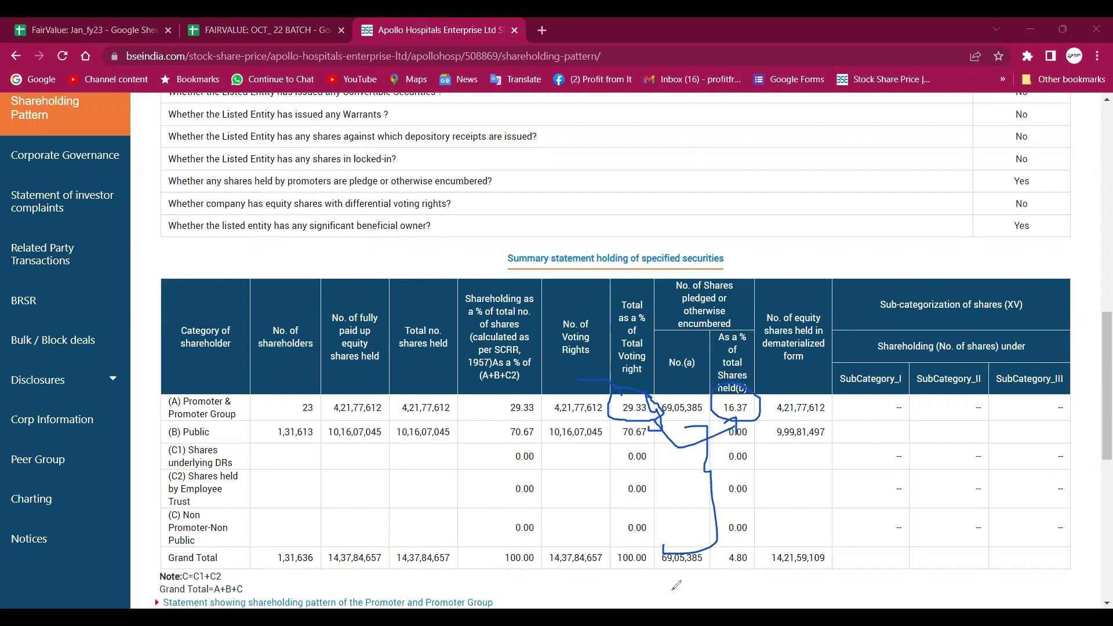
Circle the grand total's 4.80 pledged percentage, draw a cross beside that row and a small mark in the promoter row, and clear the ink.
{"action": "mouse_move", "coordinate": [759, 550]}
{"action": "left_mouse_down"}
{"action": "mouse_move", "coordinate": [736, 546]}
{"action": "mouse_move", "coordinate": [725, 583]}
{"action": "mouse_move", "coordinate": [746, 546]}
{"action": "left_mouse_up"}
{"action": "left_click_drag", "start_coordinate": [854, 553], "coordinate": [874, 563]}
{"action": "left_click_drag", "start_coordinate": [867, 548], "coordinate": [846, 578]}
{"action": "mouse_move", "coordinate": [846, 403]}
{"action": "left_mouse_down"}
{"action": "mouse_move", "coordinate": [850, 422]}
{"action": "mouse_move", "coordinate": [861, 402]}
{"action": "left_mouse_up"}
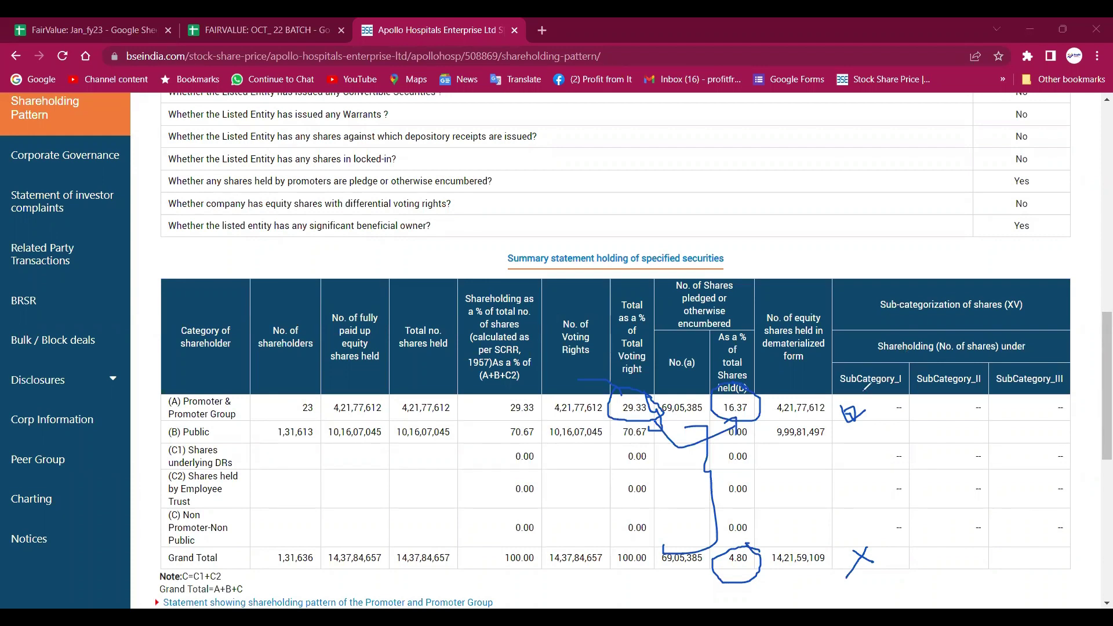
{"action": "key", "text": "e"}
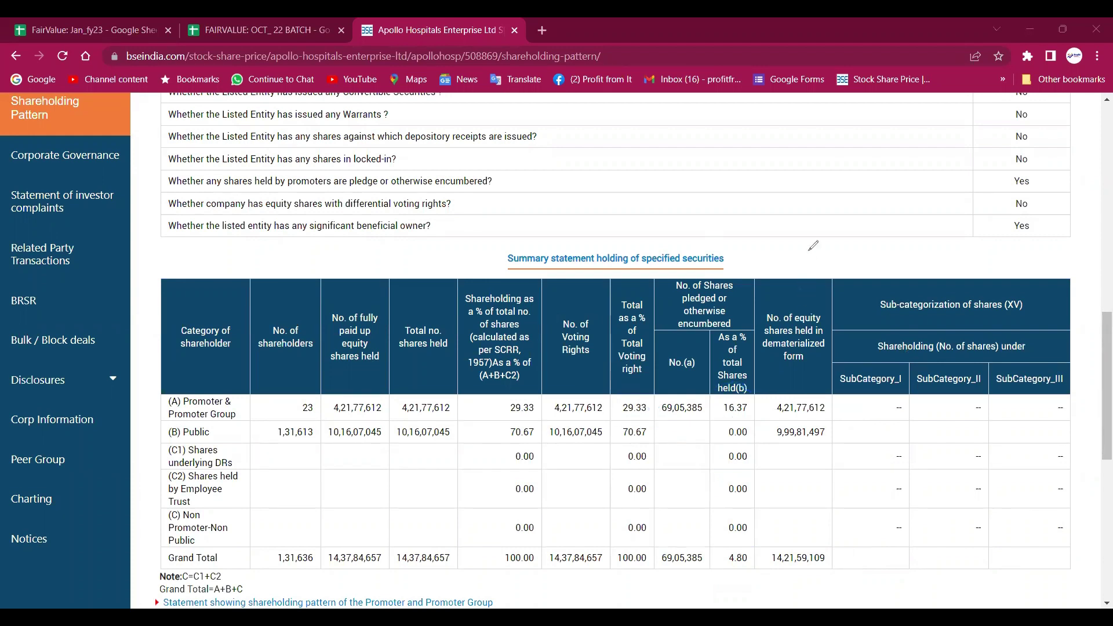
Handwrite a circled "N.C" note above the summary table with a cross beside it, and clear the ink.
{"action": "left_click", "coordinate": [863, 258]}
{"action": "mouse_move", "coordinate": [801, 290]}
{"action": "left_mouse_down"}
{"action": "mouse_move", "coordinate": [832, 233]}
{"action": "mouse_move", "coordinate": [897, 257]}
{"action": "left_mouse_up"}
{"action": "mouse_move", "coordinate": [916, 210]}
{"action": "left_mouse_down"}
{"action": "mouse_move", "coordinate": [766, 215]}
{"action": "mouse_move", "coordinate": [910, 278]}
{"action": "mouse_move", "coordinate": [904, 204]}
{"action": "mouse_move", "coordinate": [986, 239]}
{"action": "mouse_move", "coordinate": [947, 265]}
{"action": "left_mouse_up"}
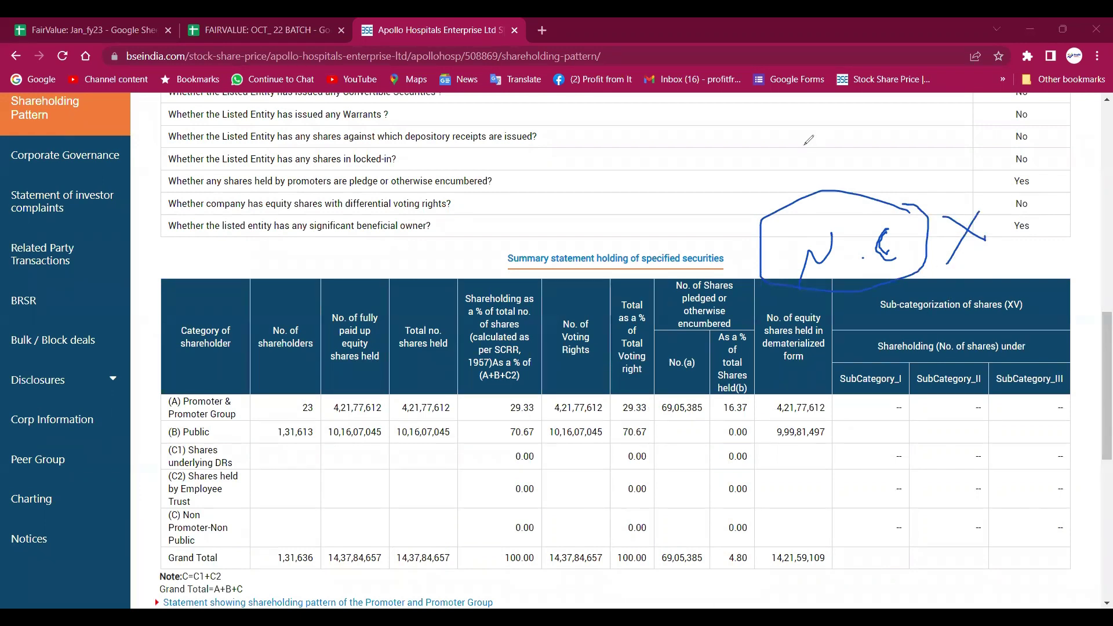
{"action": "key", "text": "e"}
Draw a circled handwritten note above the summary table with several lines radiating from it, and clear the ink.
{"action": "mouse_move", "coordinate": [759, 229]}
{"action": "left_mouse_down"}
{"action": "mouse_move", "coordinate": [769, 218]}
{"action": "mouse_move", "coordinate": [845, 238]}
{"action": "left_mouse_up"}
{"action": "left_click", "coordinate": [805, 219]}
{"action": "left_click_drag", "start_coordinate": [840, 167], "coordinate": [858, 187]}
{"action": "mouse_move", "coordinate": [923, 132]}
{"action": "left_mouse_down"}
{"action": "mouse_move", "coordinate": [861, 201]}
{"action": "mouse_move", "coordinate": [934, 206]}
{"action": "mouse_move", "coordinate": [923, 230]}
{"action": "left_mouse_up"}
{"action": "mouse_move", "coordinate": [879, 228]}
{"action": "left_mouse_down"}
{"action": "mouse_move", "coordinate": [907, 262]}
{"action": "mouse_move", "coordinate": [842, 312]}
{"action": "left_mouse_up"}
{"action": "left_click_drag", "start_coordinate": [804, 270], "coordinate": [805, 278]}
{"action": "left_click_drag", "start_coordinate": [812, 304], "coordinate": [824, 302]}
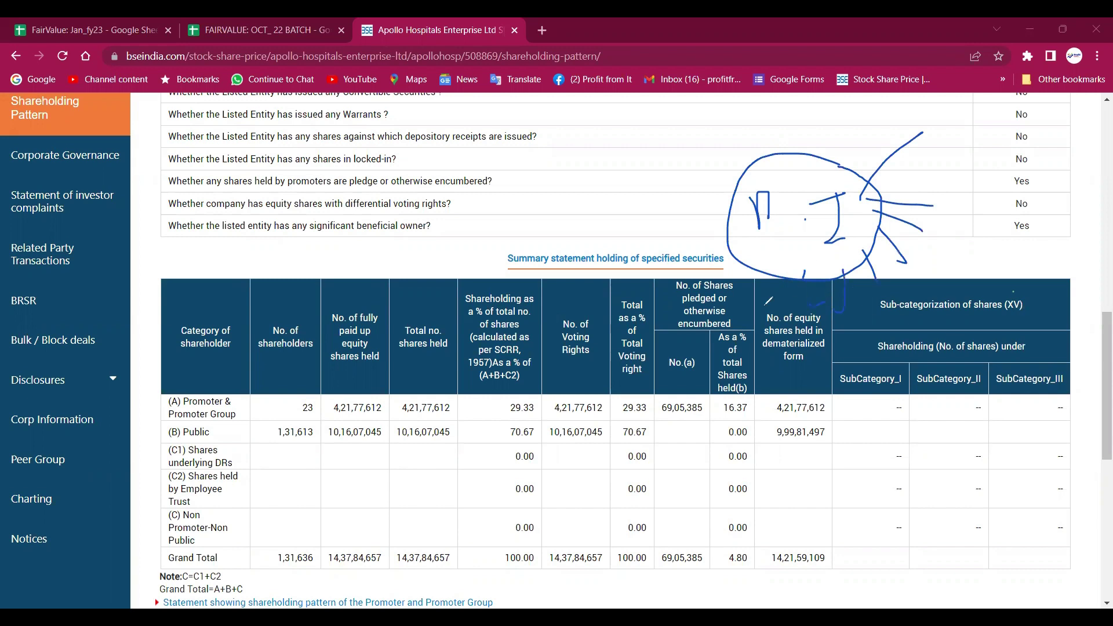
{"action": "left_click_drag", "start_coordinate": [738, 311], "coordinate": [805, 277]}
{"action": "key", "text": "e"}
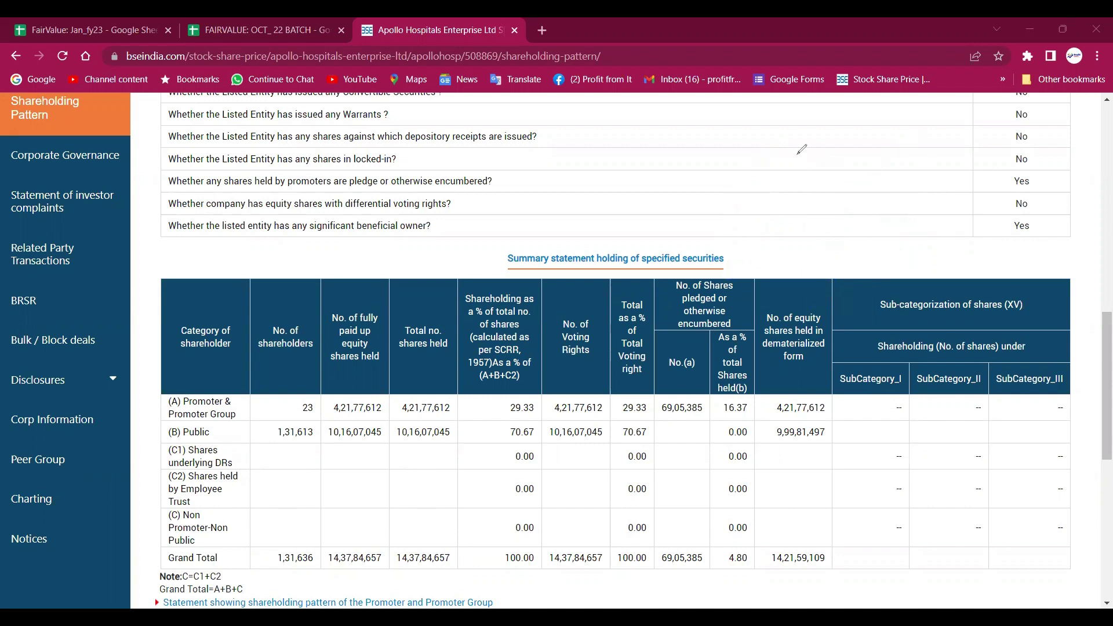